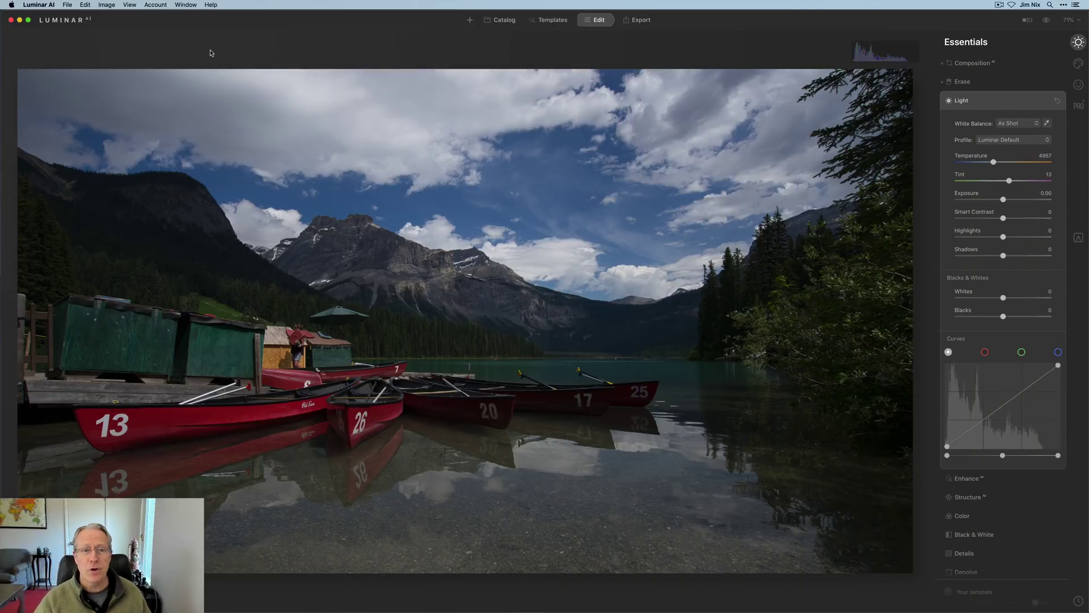
Try Exposure, Highlights and Smart Contrast tweaks, then reset all Light adjustments to zero
click(128, 5)
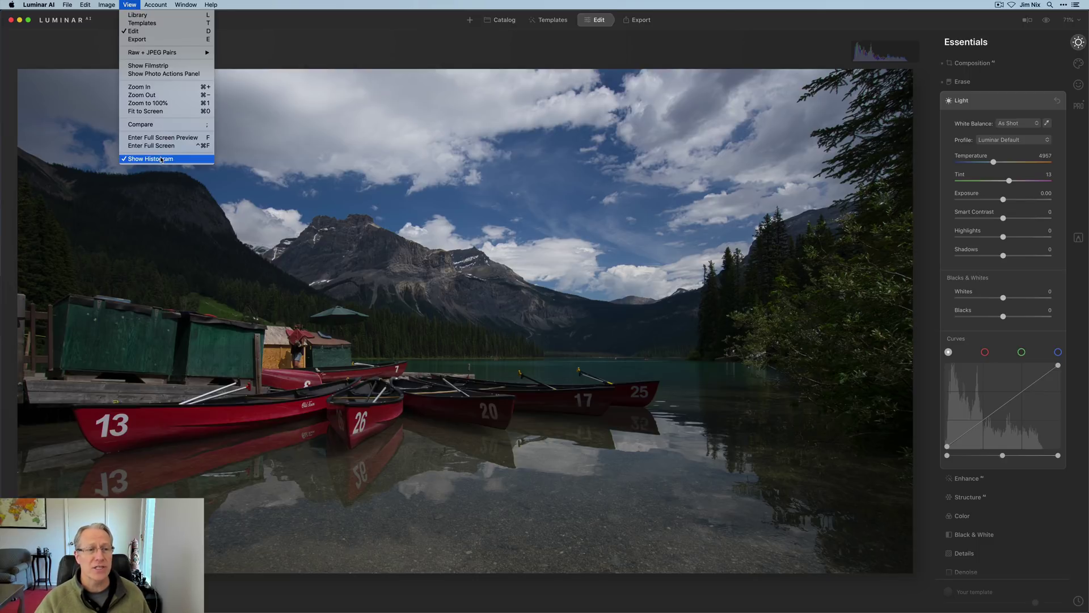
click(473, 39)
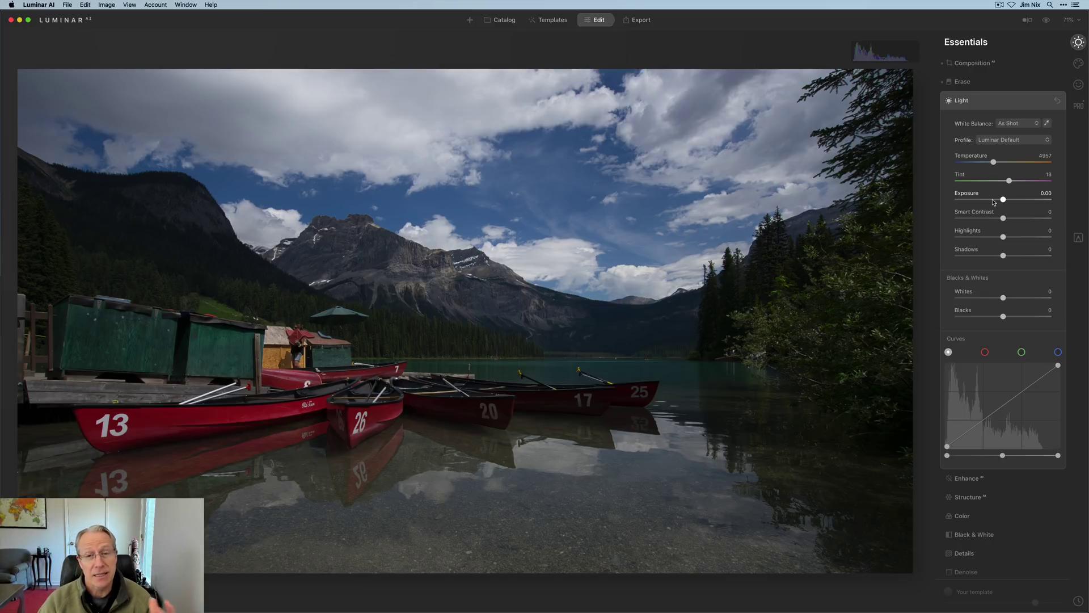
drag(1001, 199, 1010, 201)
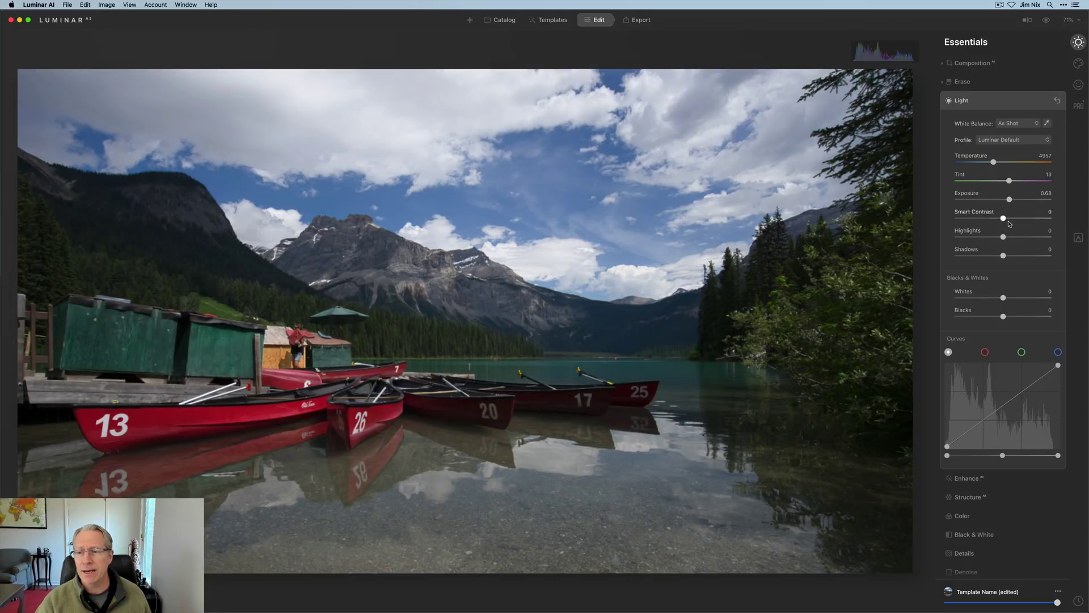
mouse_move(1004, 238)
mouse_down()
mouse_move(991, 238)
mouse_move(1006, 257)
mouse_up()
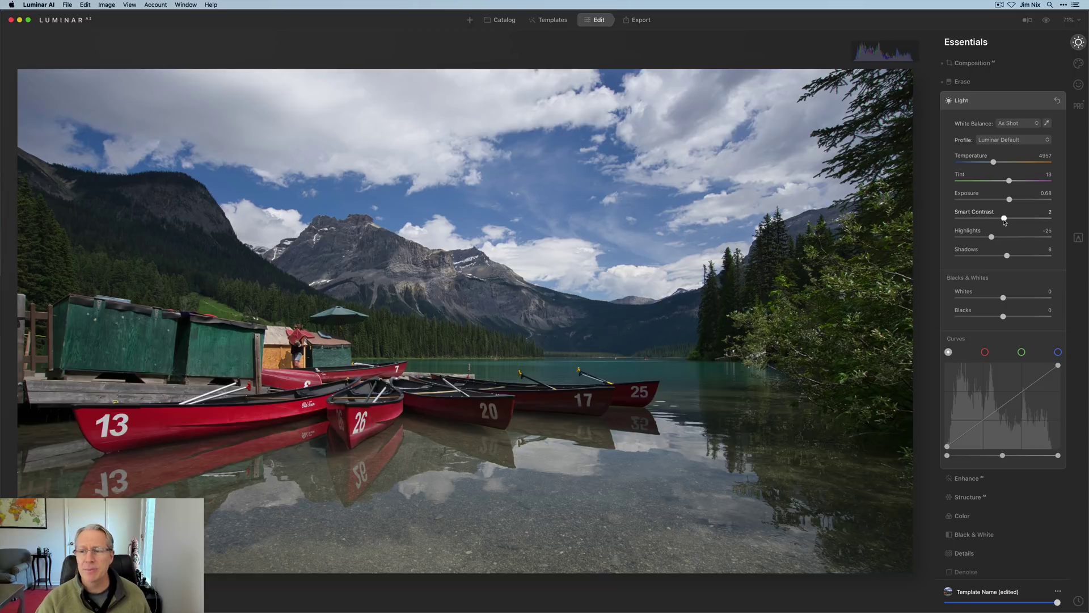
drag(1003, 219, 1005, 219)
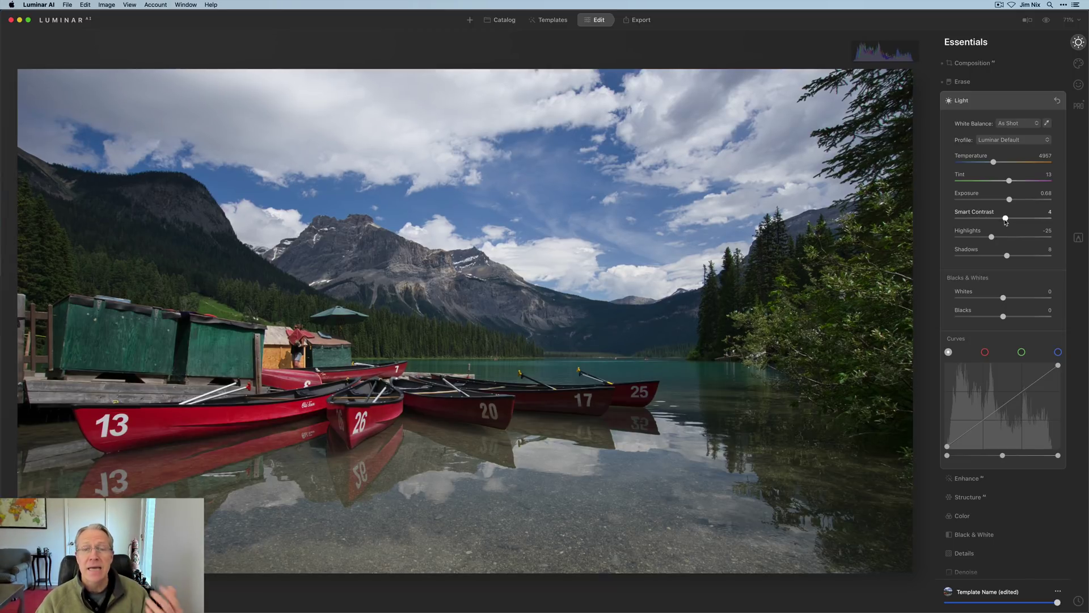
click(1057, 101)
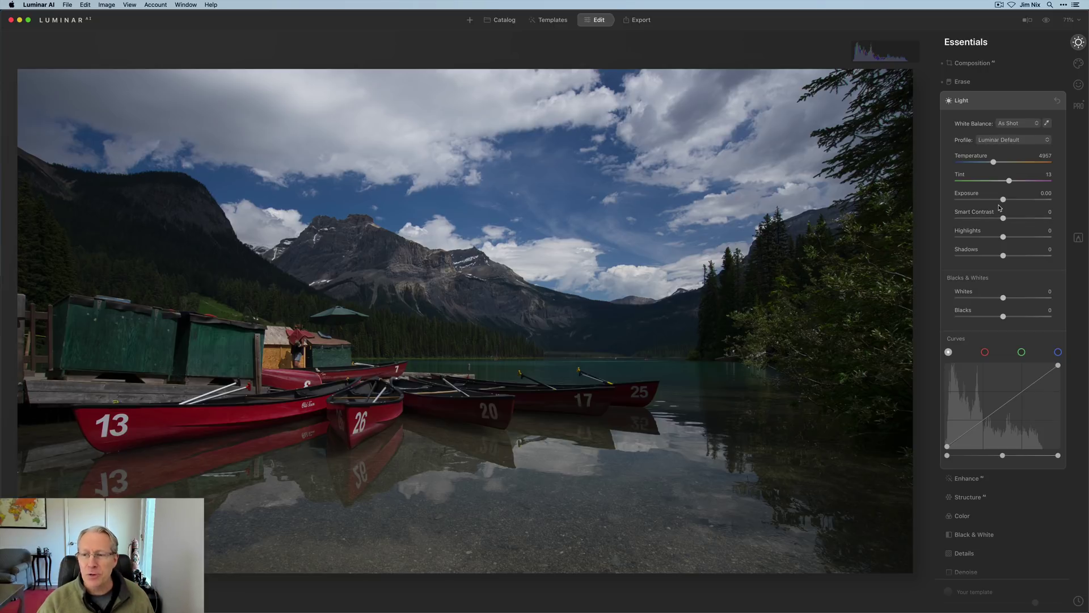
Raise Exposure to about 1.17, then try Daylight and Tungsten before applying the Flash preset
drag(1003, 201, 1014, 202)
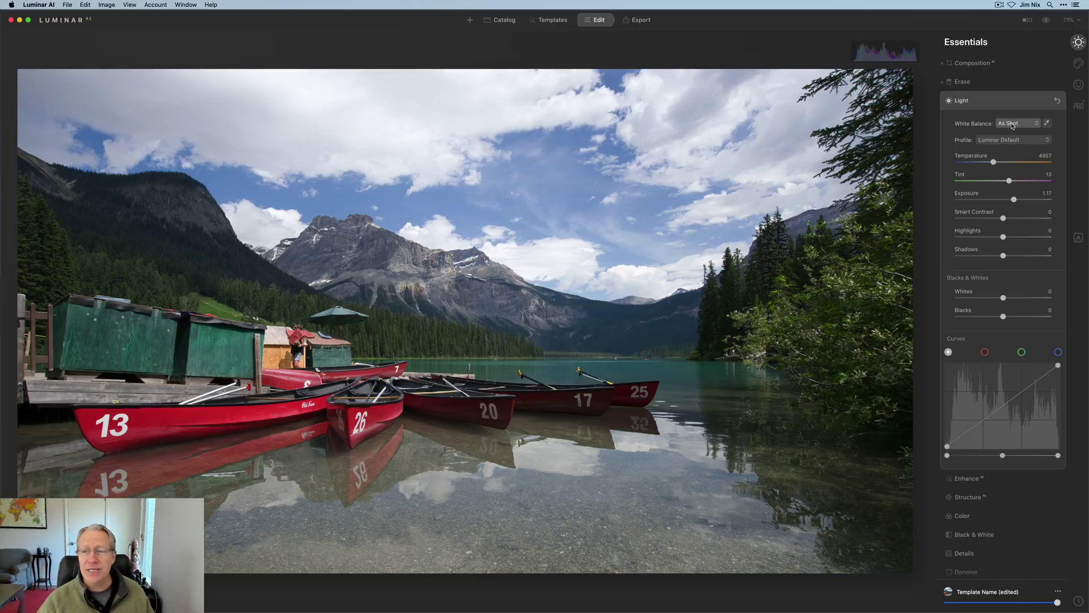
click(1016, 123)
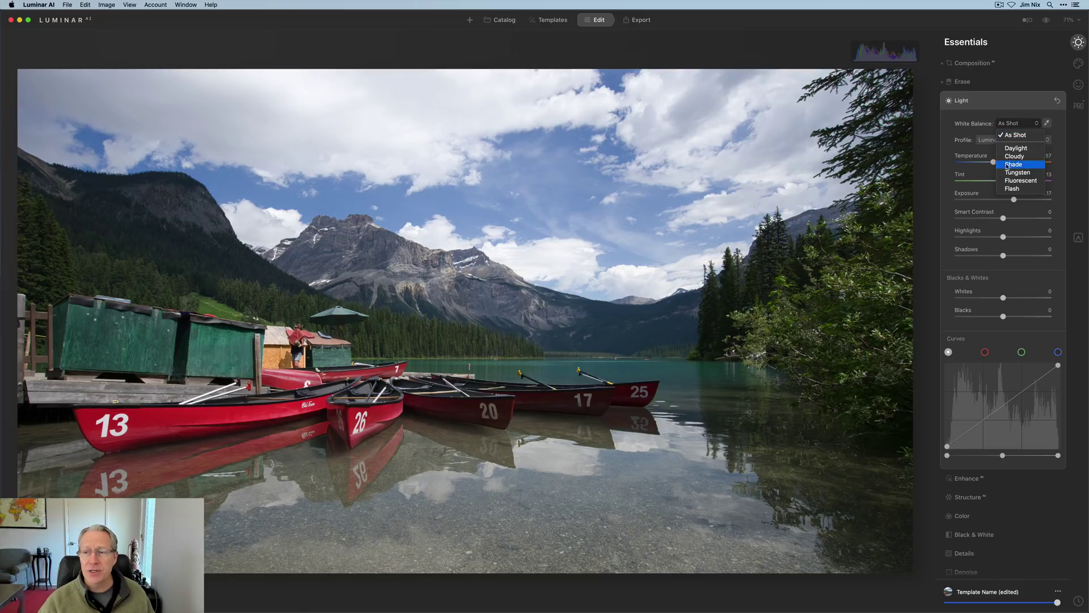
click(1014, 135)
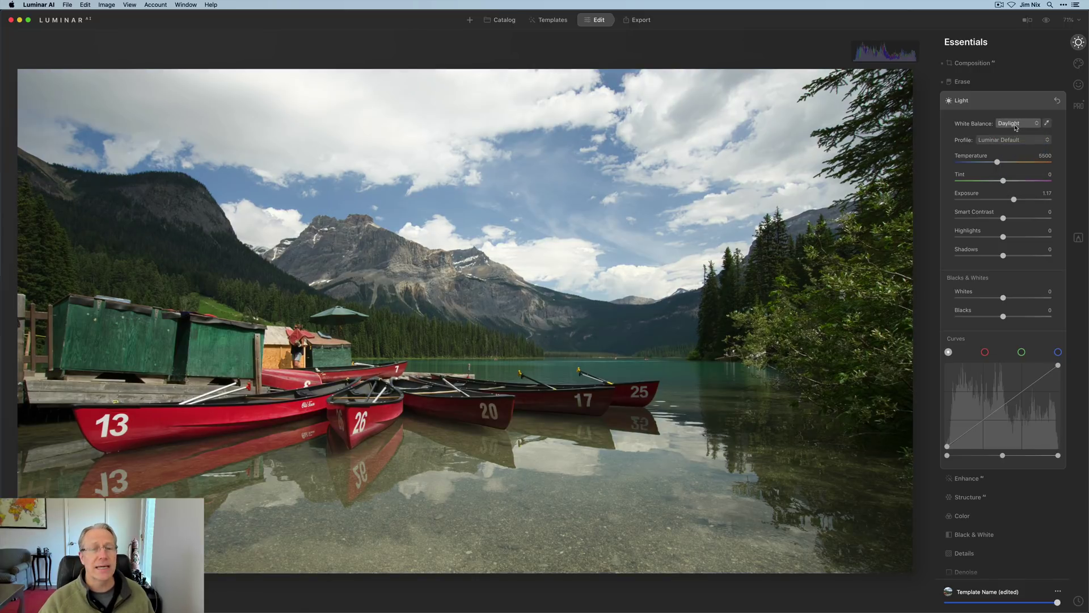
click(1016, 124)
click(1017, 173)
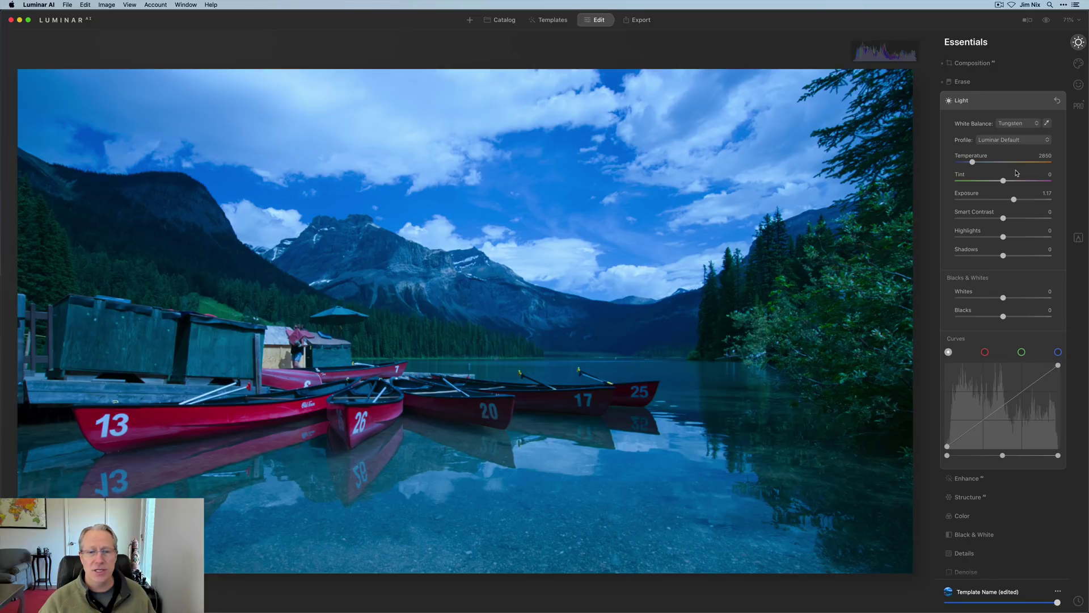
click(1007, 125)
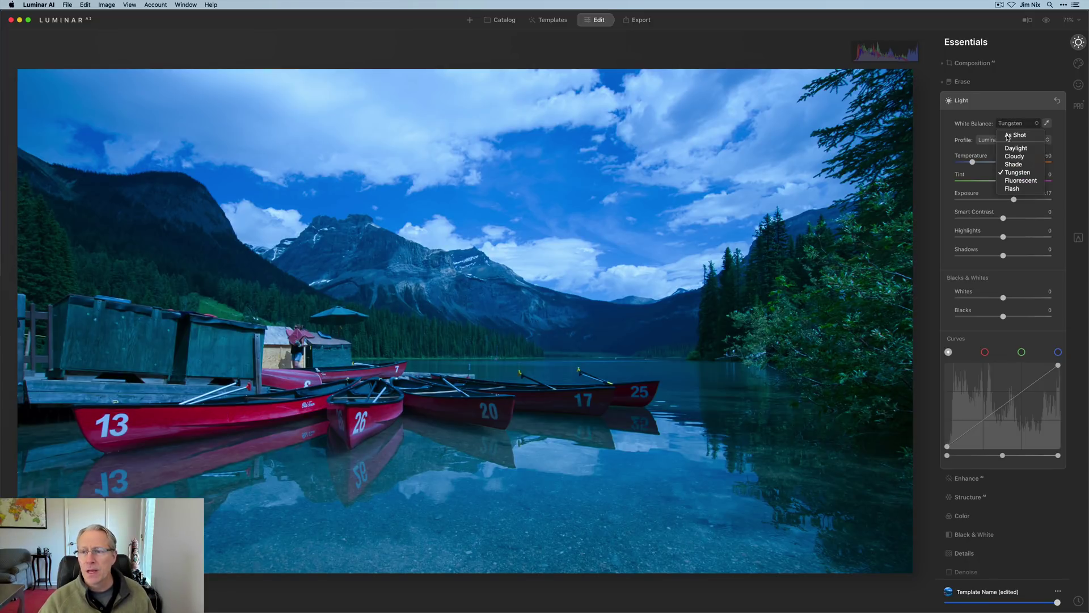
click(1005, 189)
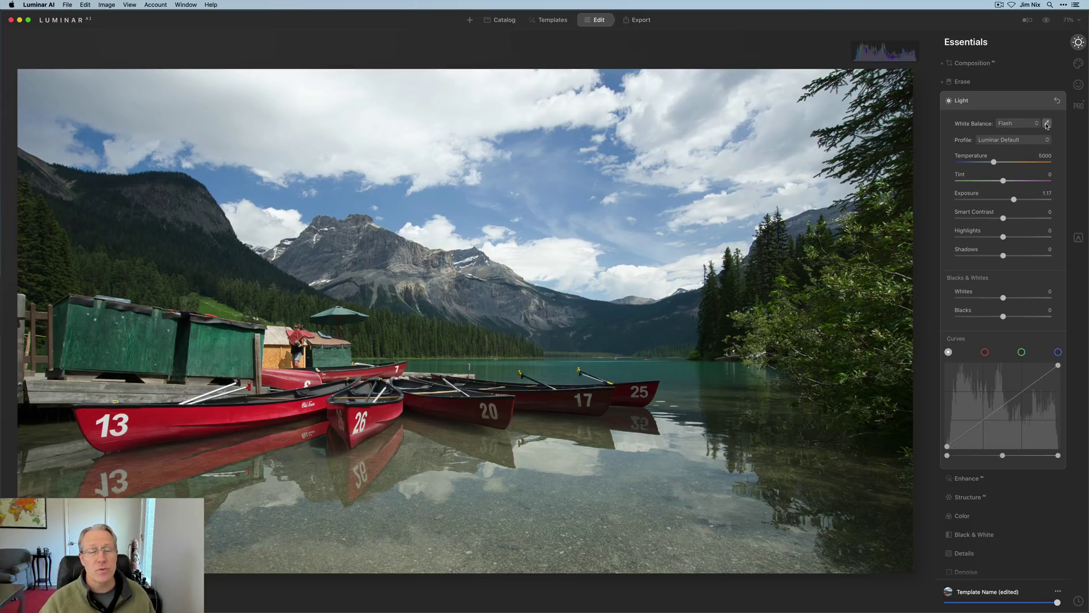
Sample white balance from a white cloud, then resample it from a grey area near the peak
click(1047, 124)
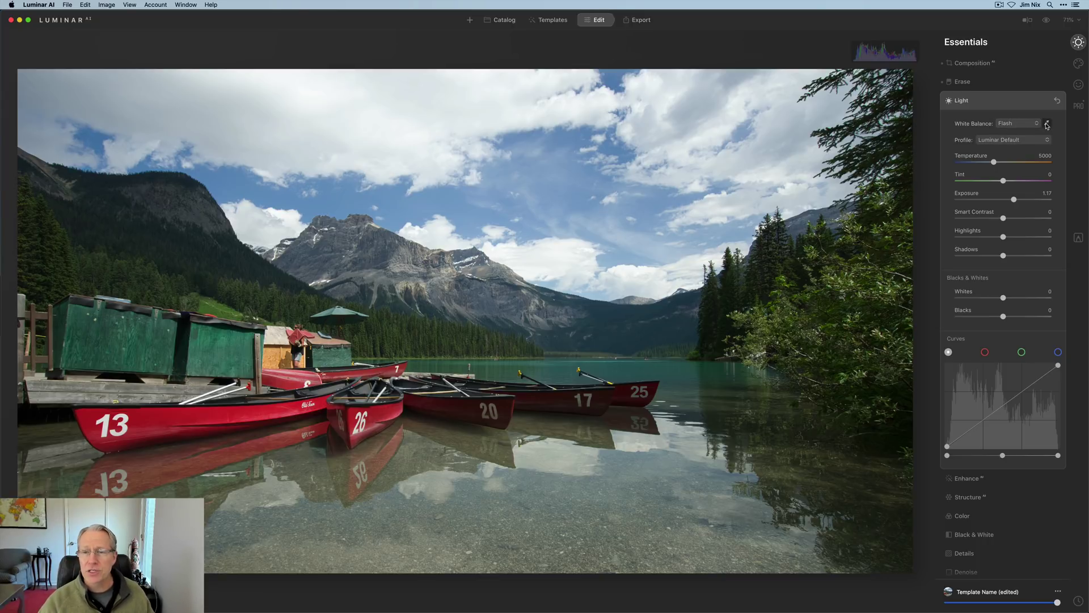
click(447, 124)
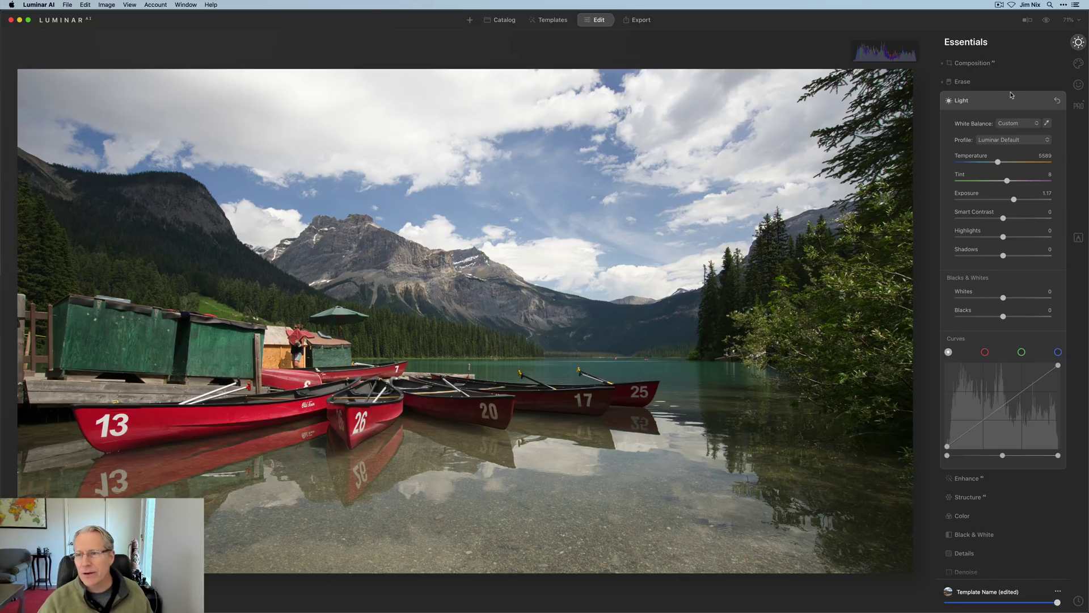
click(1047, 124)
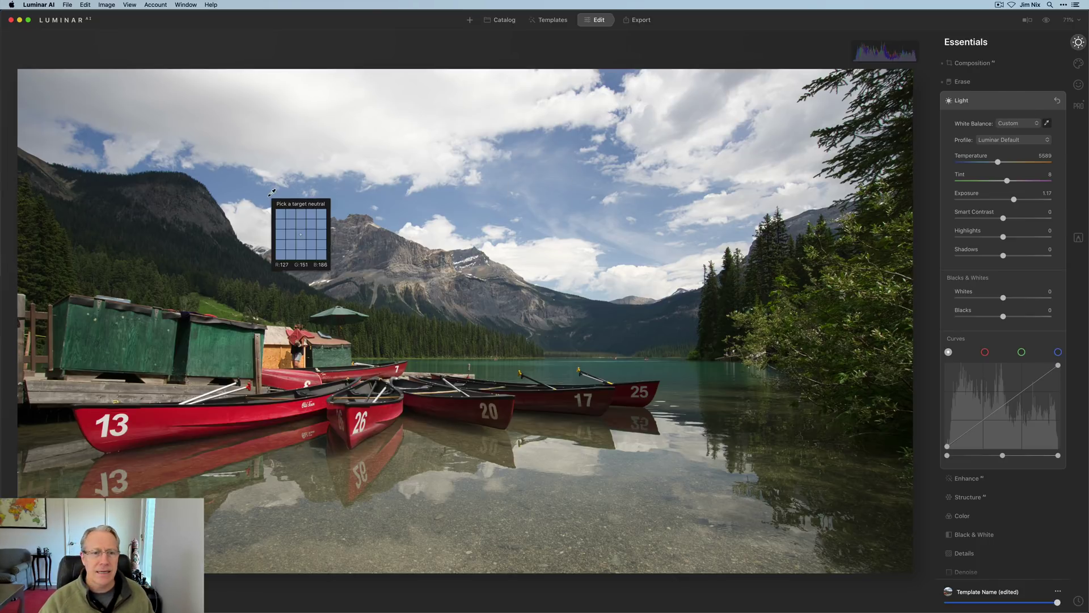
click(378, 227)
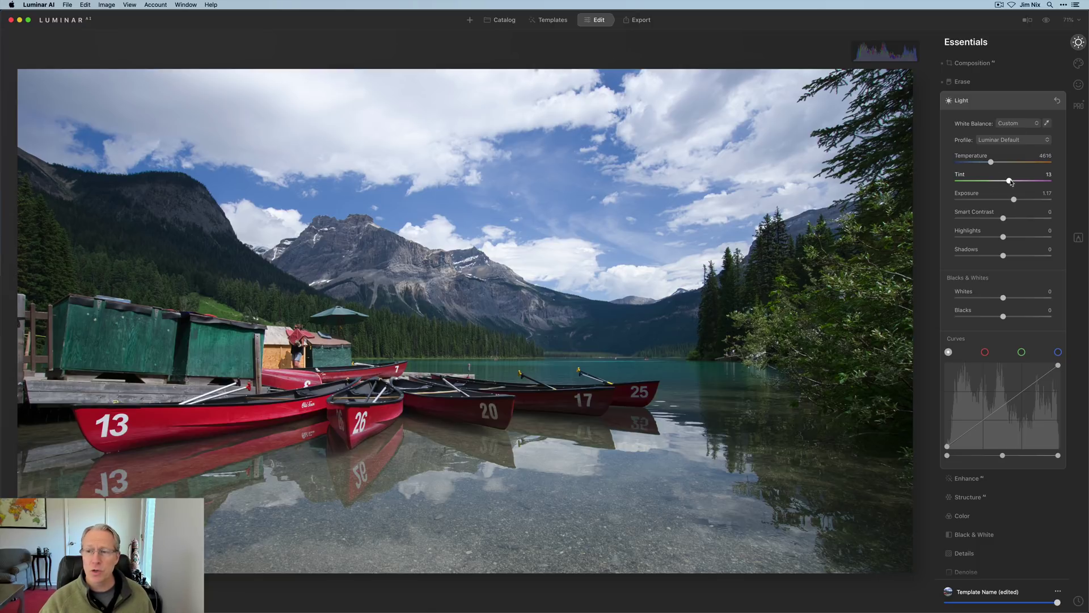
Drag the Temperature slider so the custom white balance reads 4695 K with Tint 13
drag(990, 162, 1008, 180)
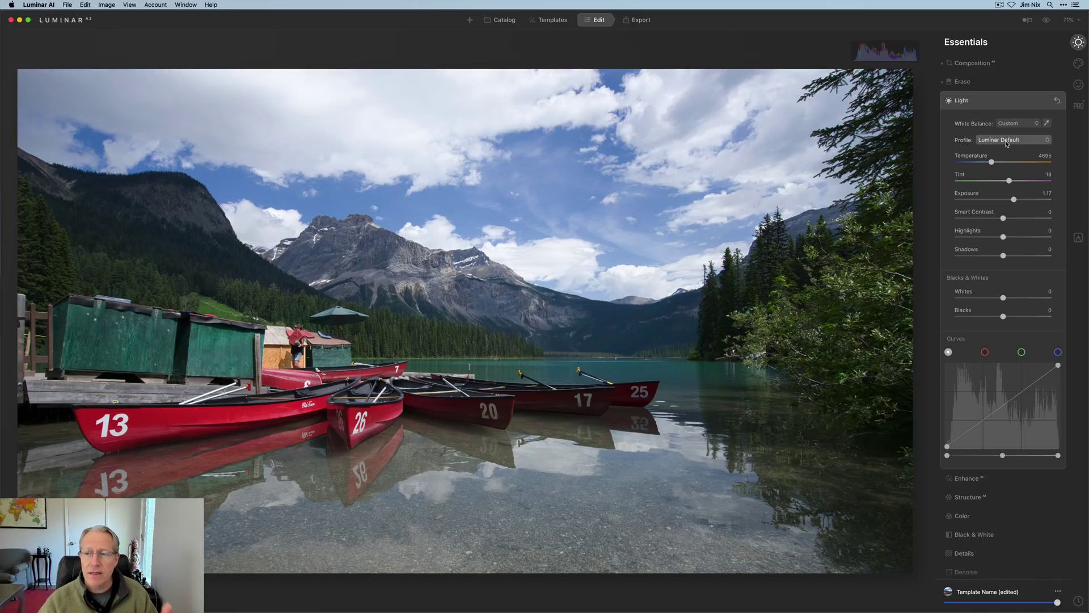
Apply the Camera Landscape profile, compare before/after, and lower Exposure to 0.87
click(1006, 142)
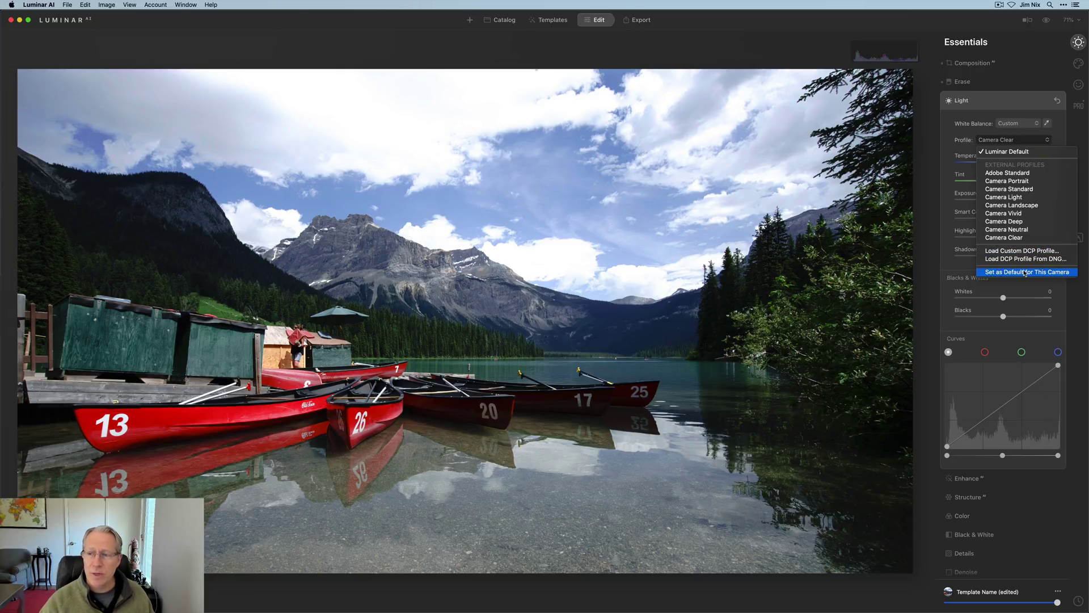
click(1025, 208)
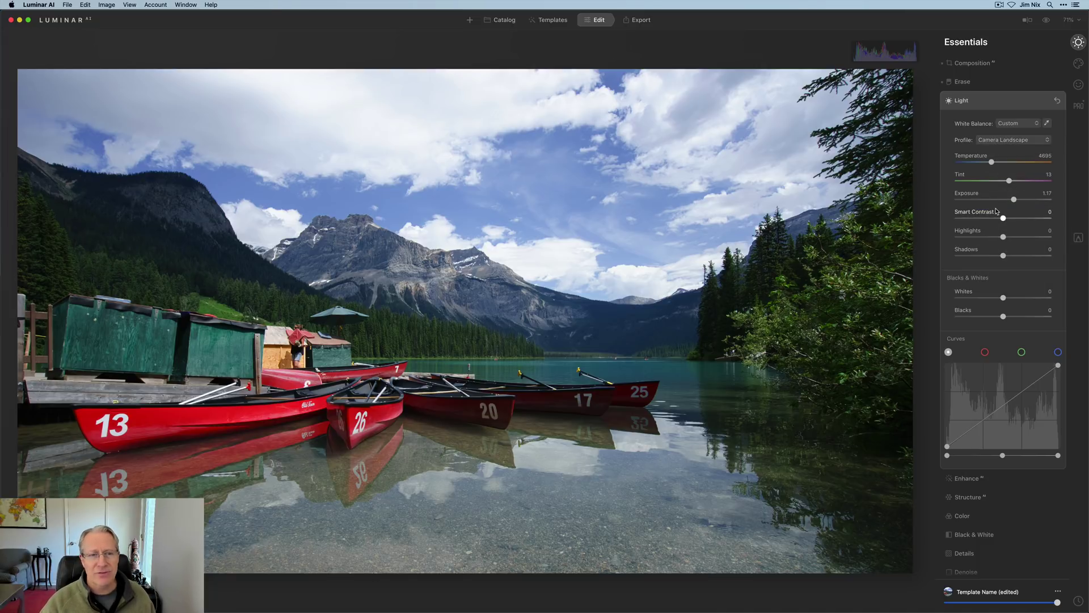
click(1045, 21)
click(1046, 22)
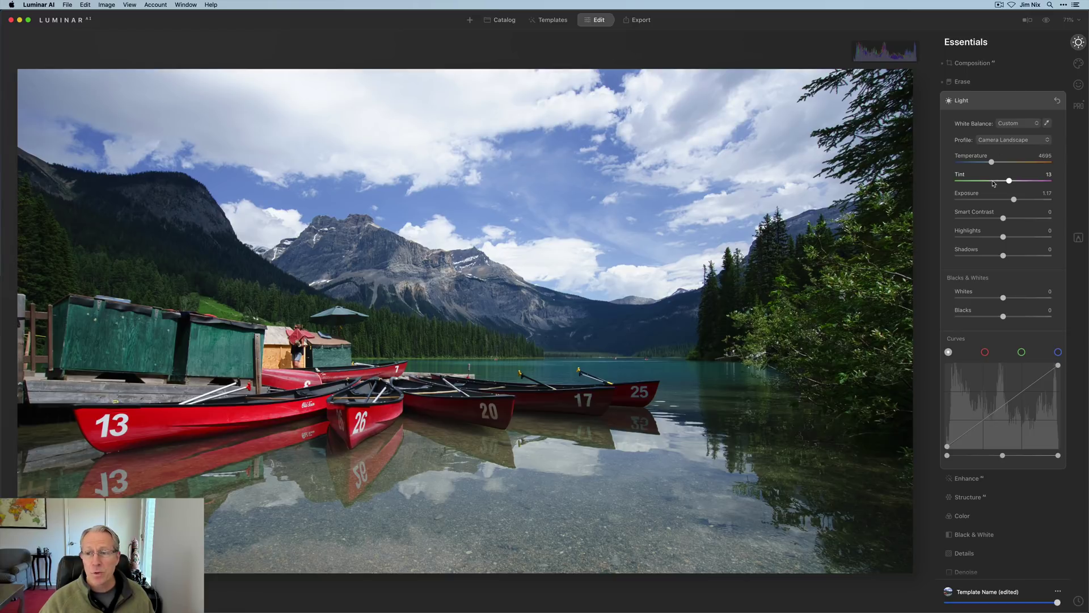
drag(1014, 201, 1010, 201)
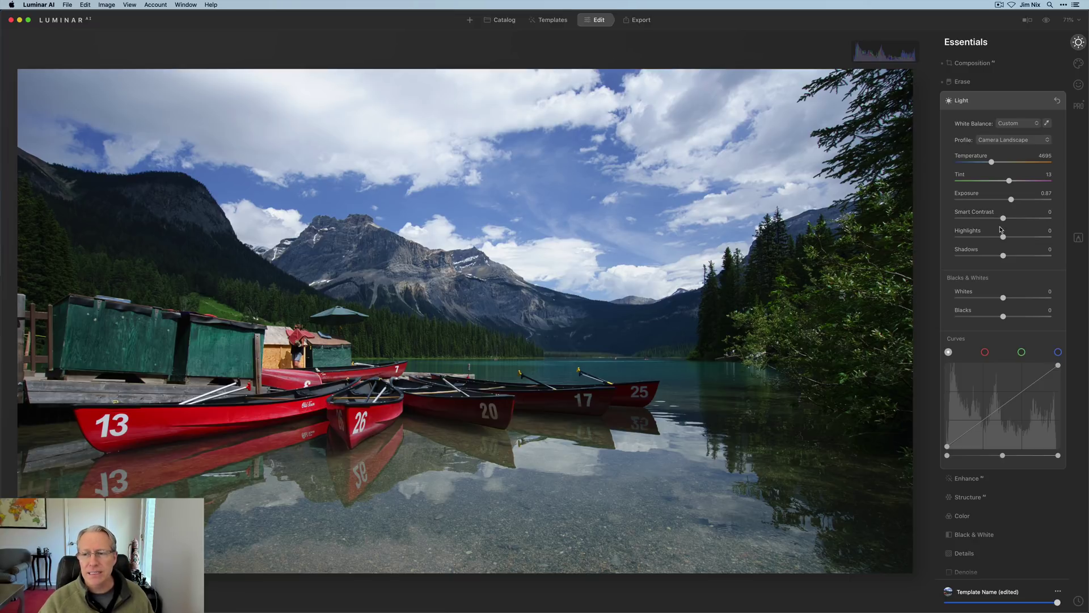
Test Smart Contrast at maximum and minimum, reset it, then set it to 14
mouse_move(1003, 221)
mouse_down()
mouse_move(1025, 220)
mouse_move(1016, 220)
mouse_up()
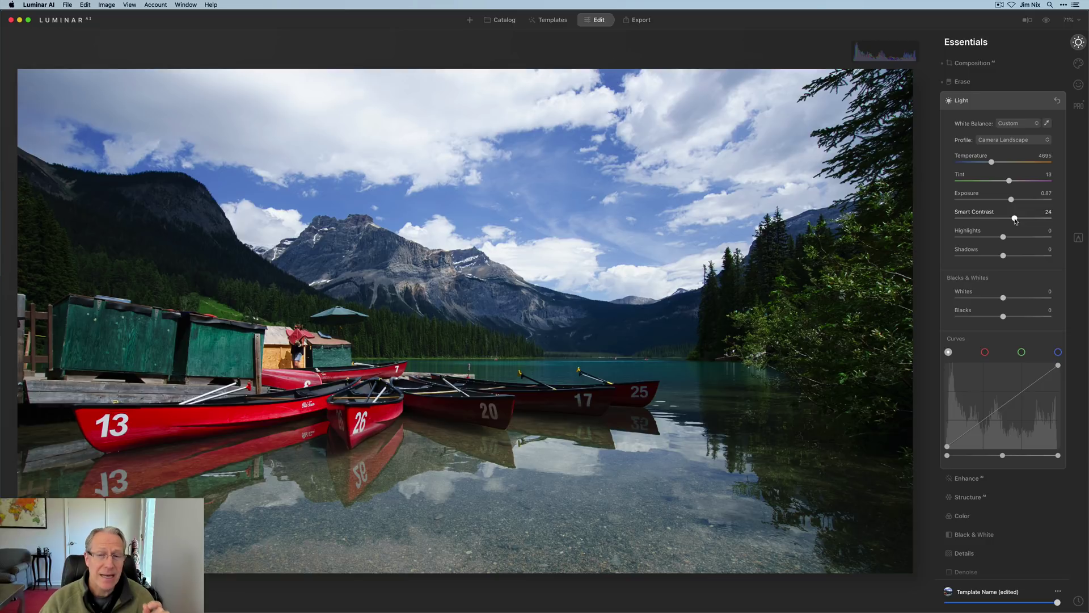
mouse_move(1015, 221)
mouse_down()
mouse_move(1030, 222)
mouse_move(1016, 222)
mouse_up()
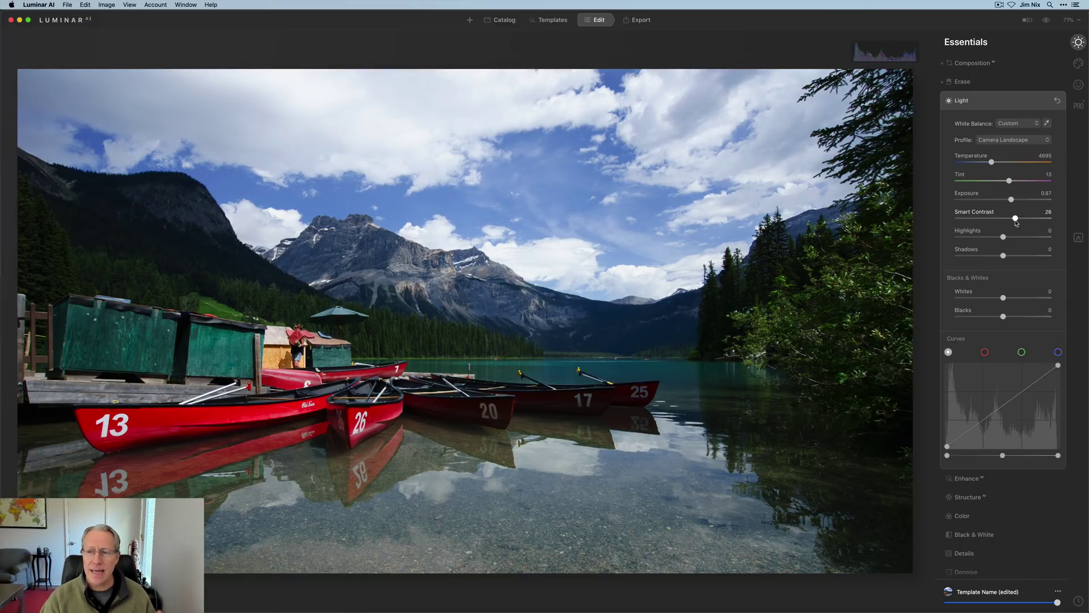
drag(1016, 223, 969, 218)
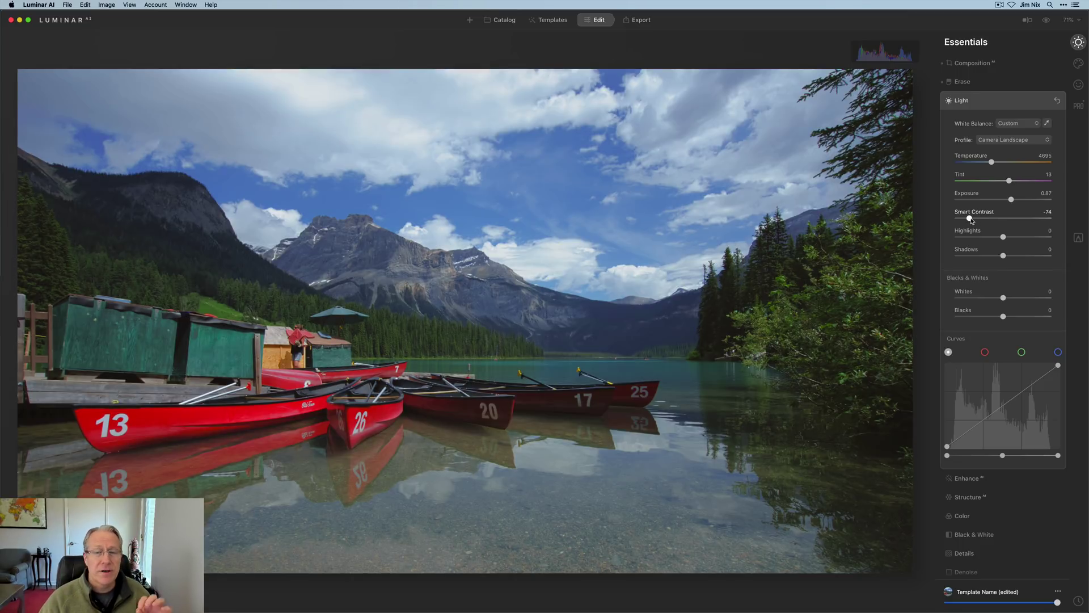
drag(971, 221, 954, 220)
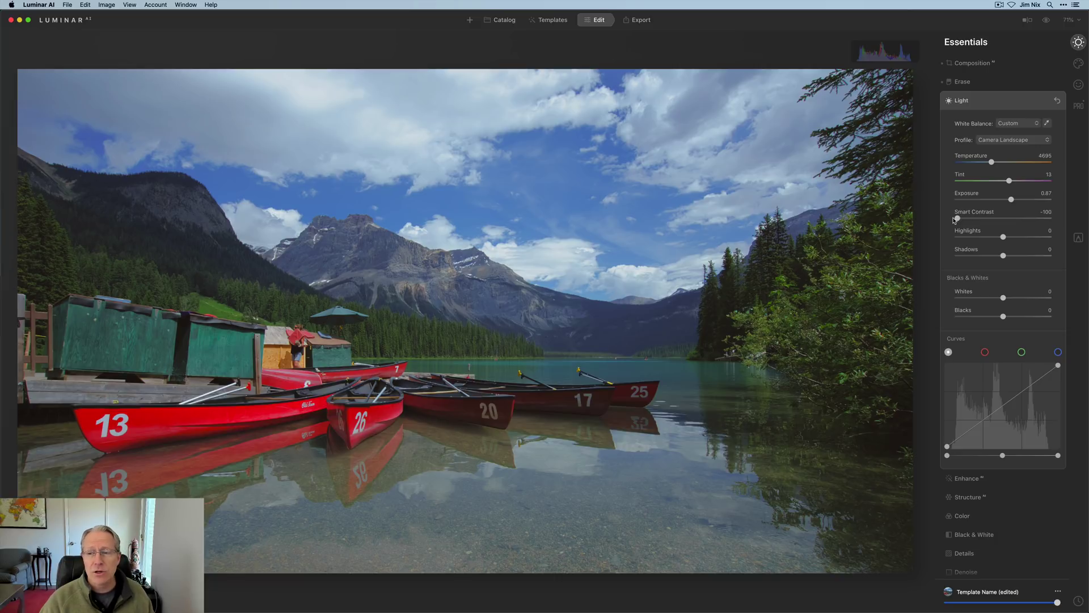
double_click(966, 218)
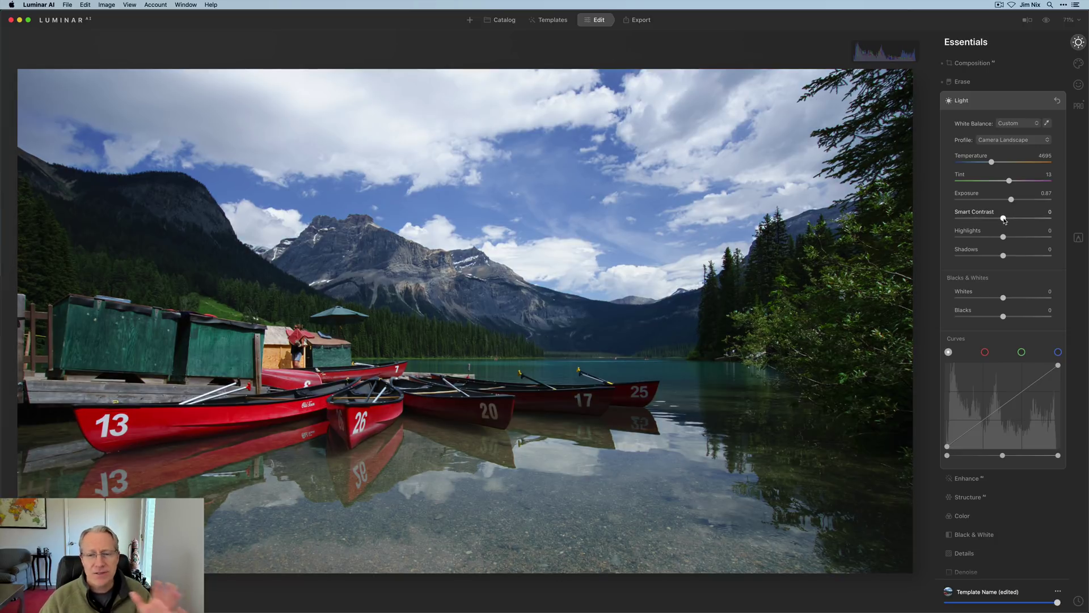
drag(1004, 220, 1009, 222)
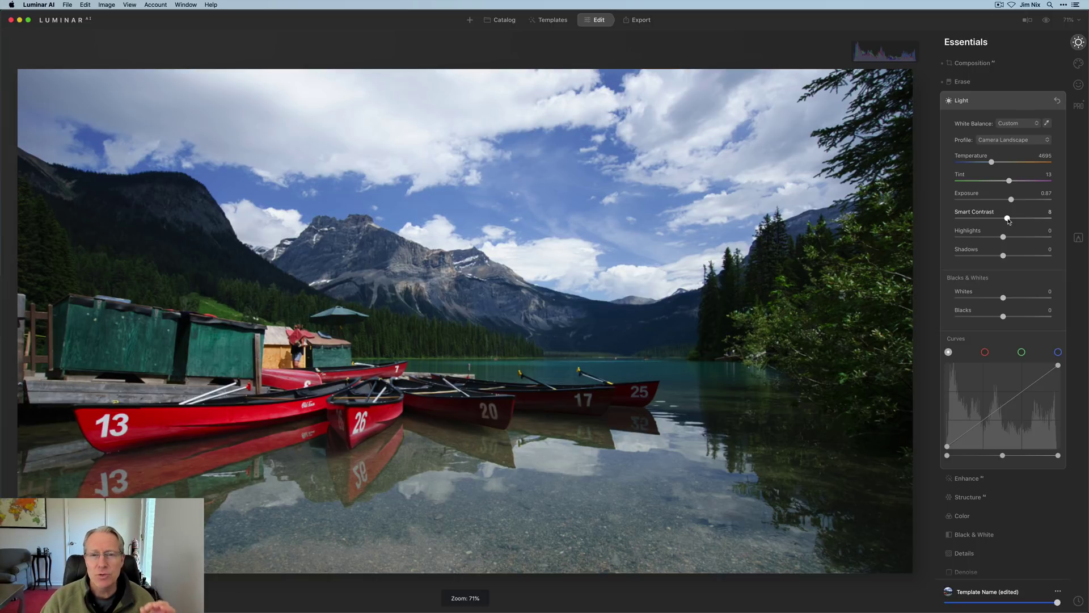
drag(1009, 221, 1010, 221)
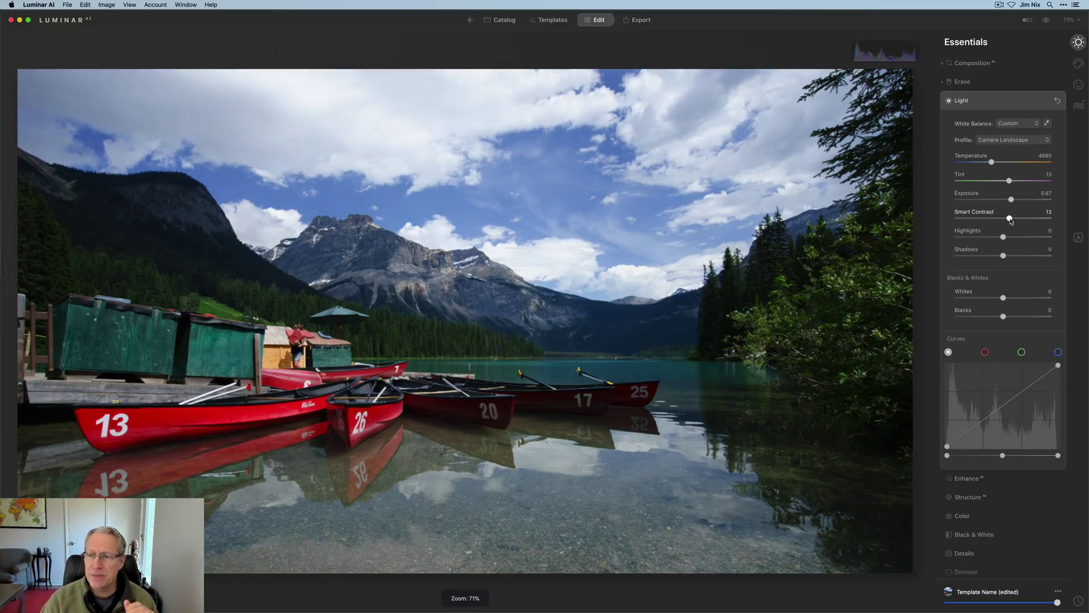
drag(1011, 221, 1011, 222)
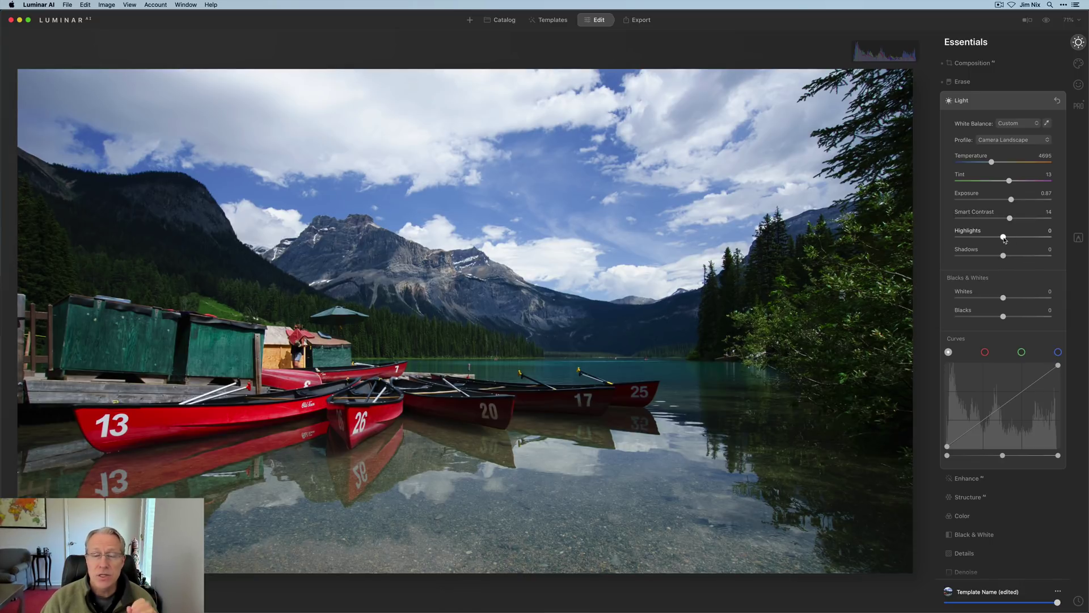
Set Highlights to -34 and Shadows to 11, then check against the original photo
mouse_move(1004, 239)
mouse_down()
mouse_move(987, 240)
mouse_move(1009, 257)
mouse_up()
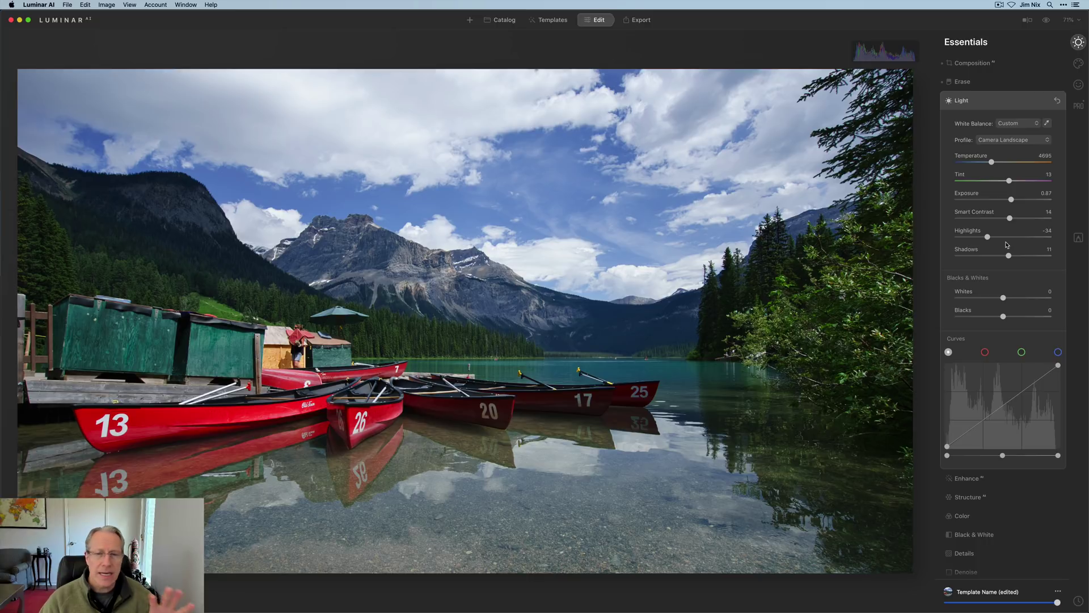
click(1048, 21)
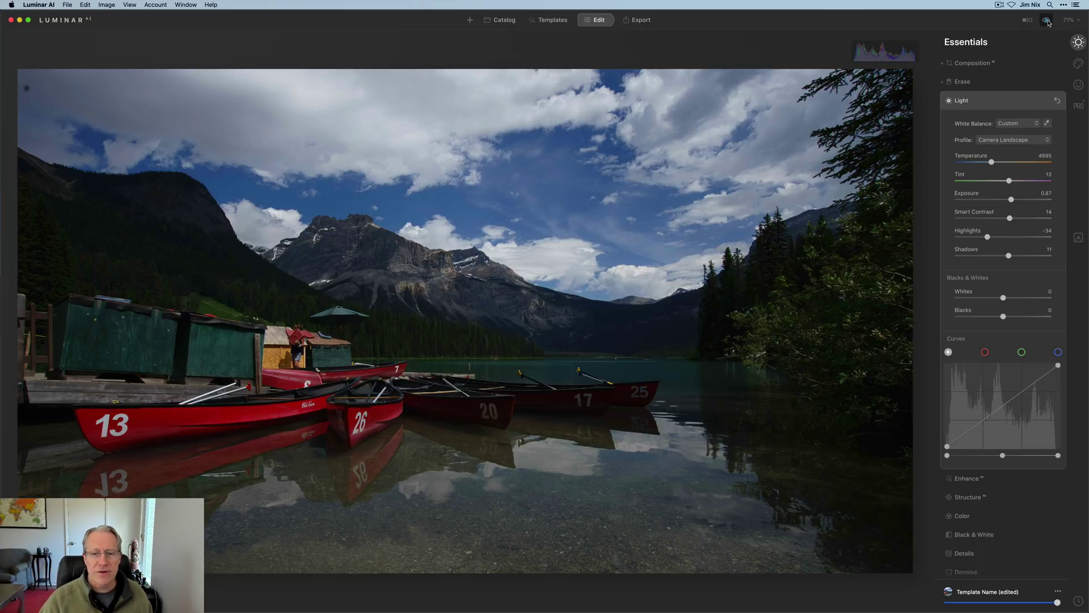
click(1047, 21)
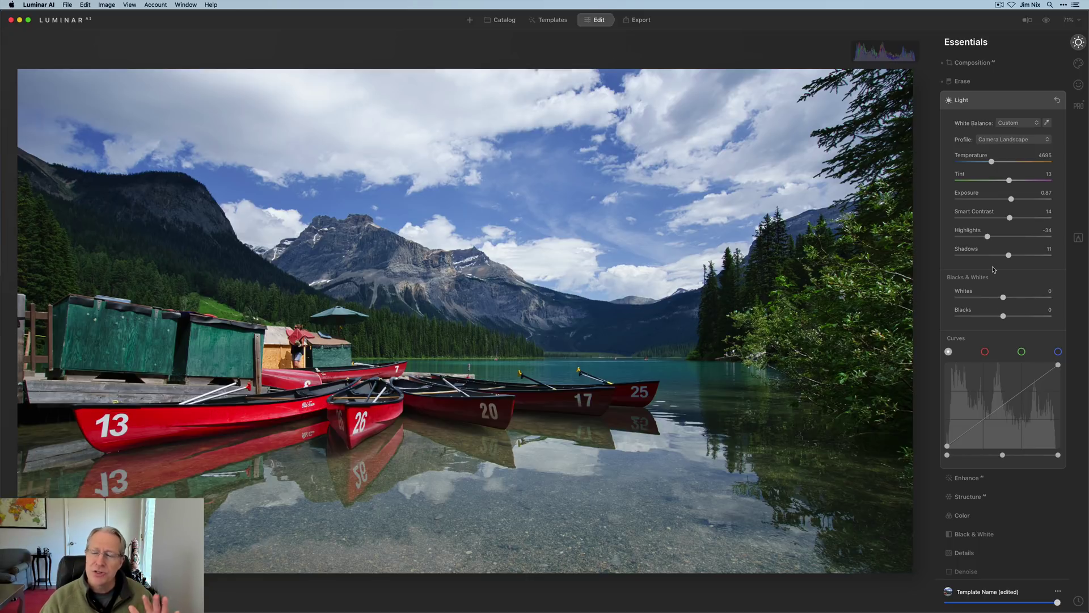
Preview brighter Whites and minimum Highlights, then reset both sliders to 0
drag(1003, 297, 1030, 298)
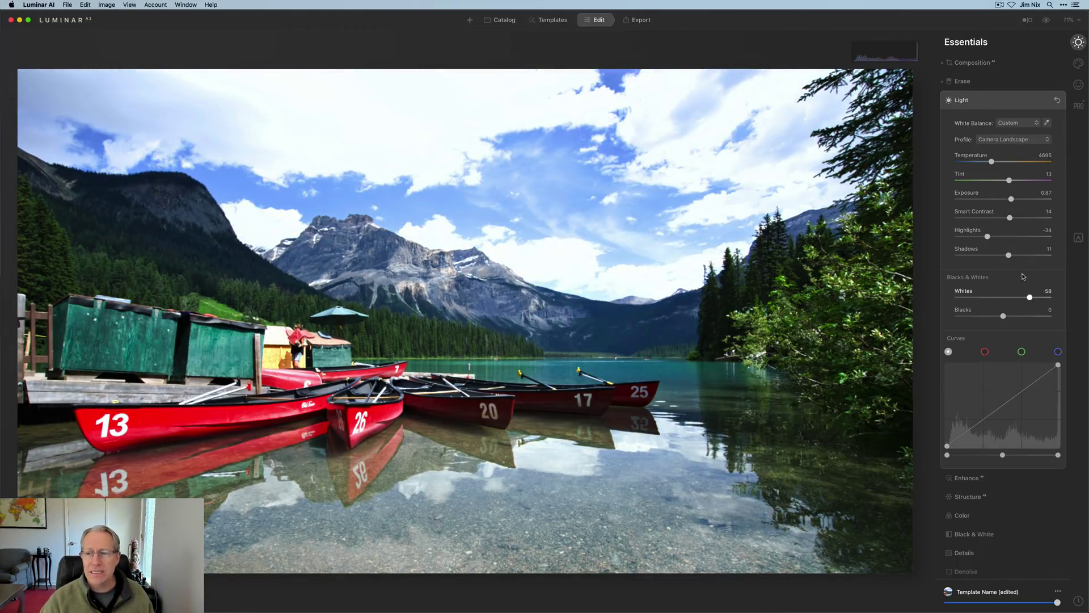
drag(979, 238, 935, 238)
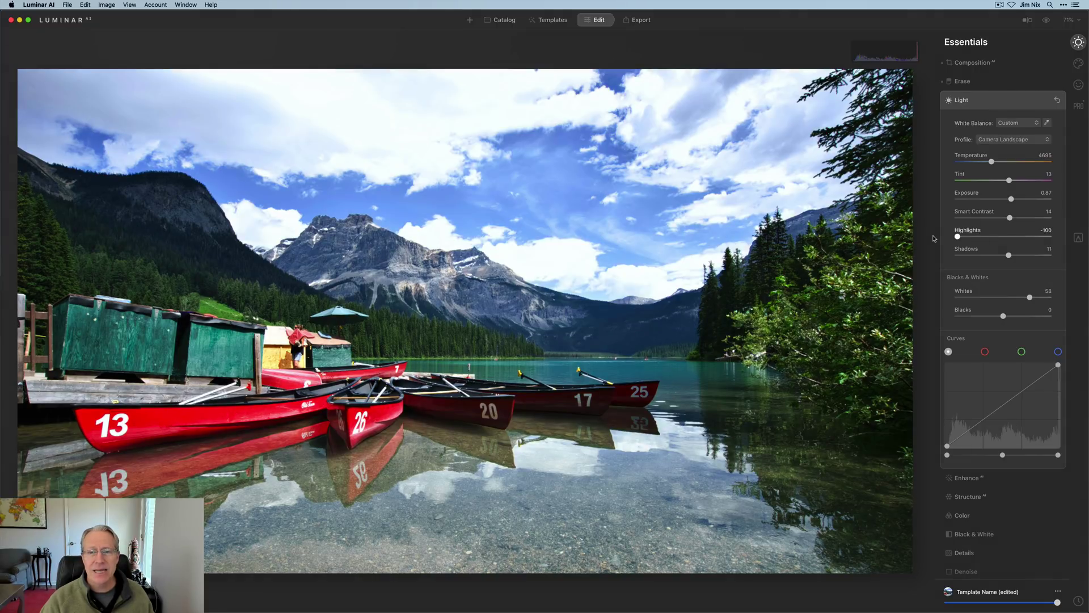
double_click(966, 234)
double_click(966, 291)
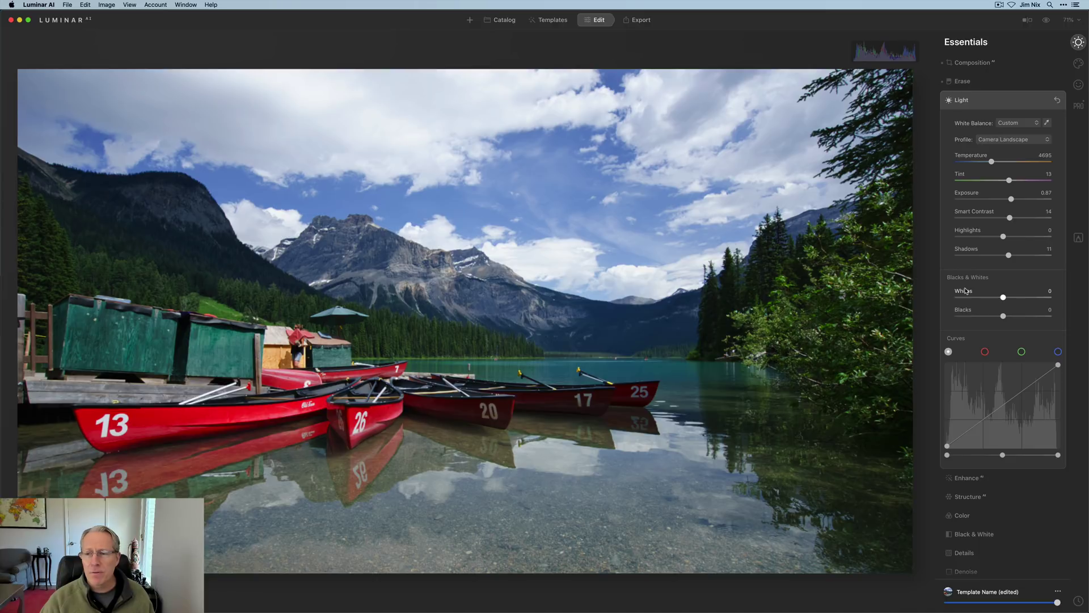
Preview maximum Highlights and Whites, reset them, and finally raise Highlights to 100
drag(1002, 237, 1069, 232)
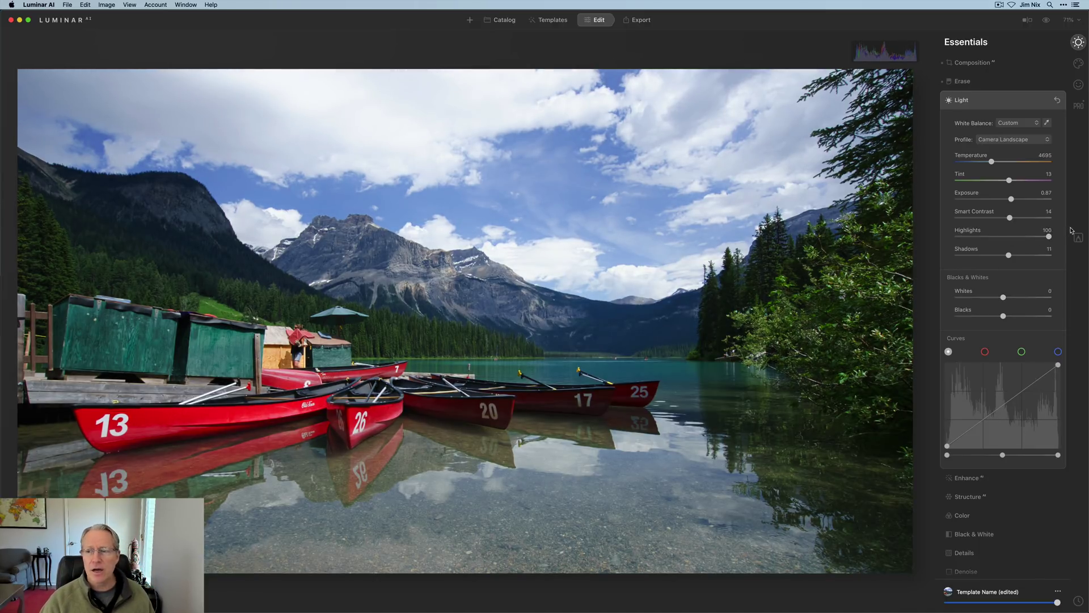
double_click(971, 232)
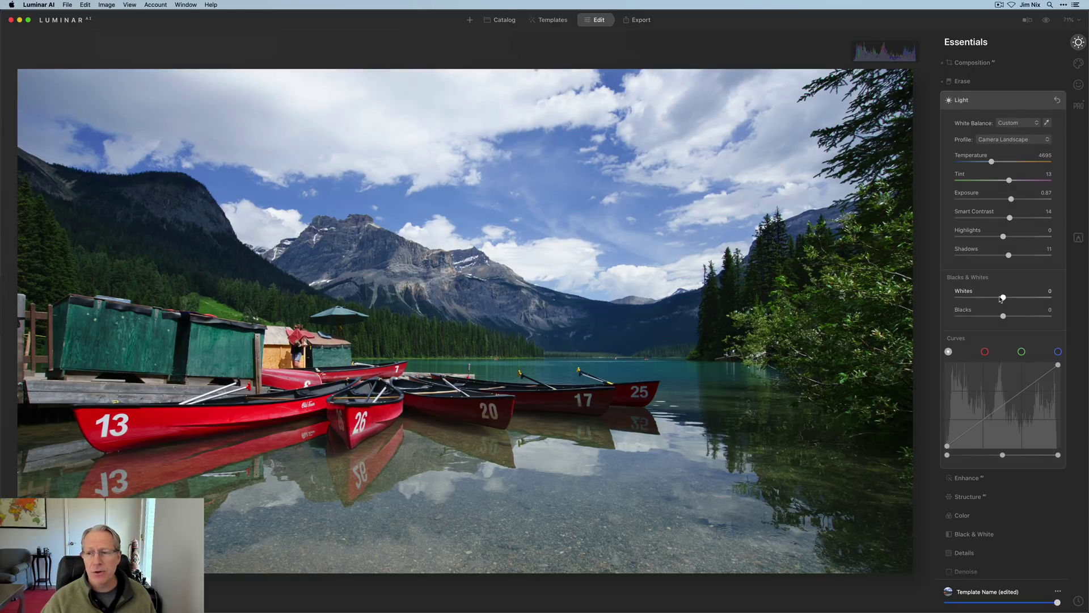
drag(1001, 299, 1065, 295)
double_click(966, 292)
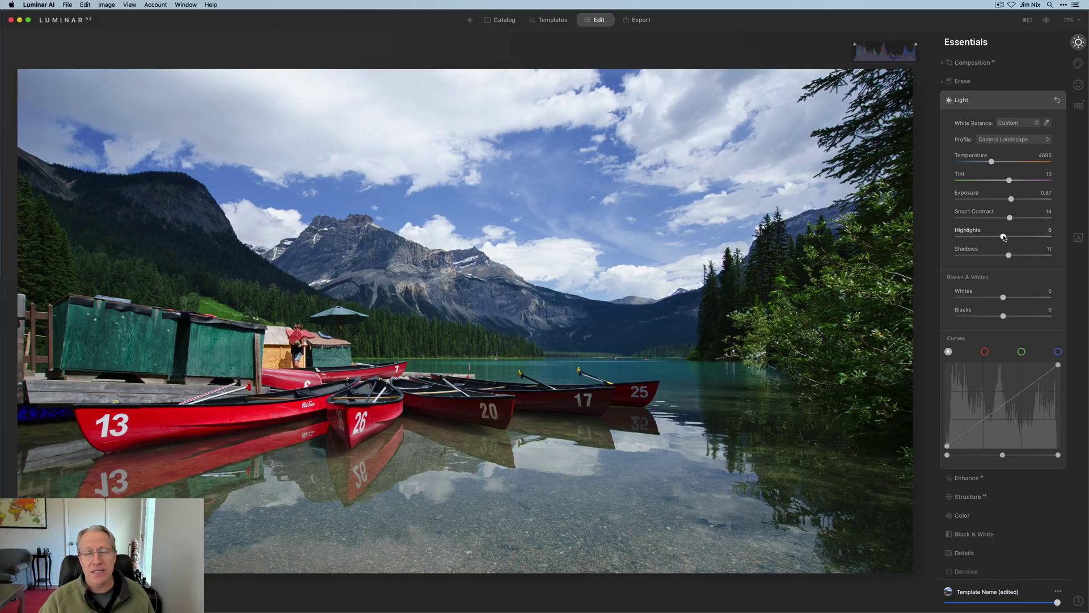
drag(1004, 237, 1059, 235)
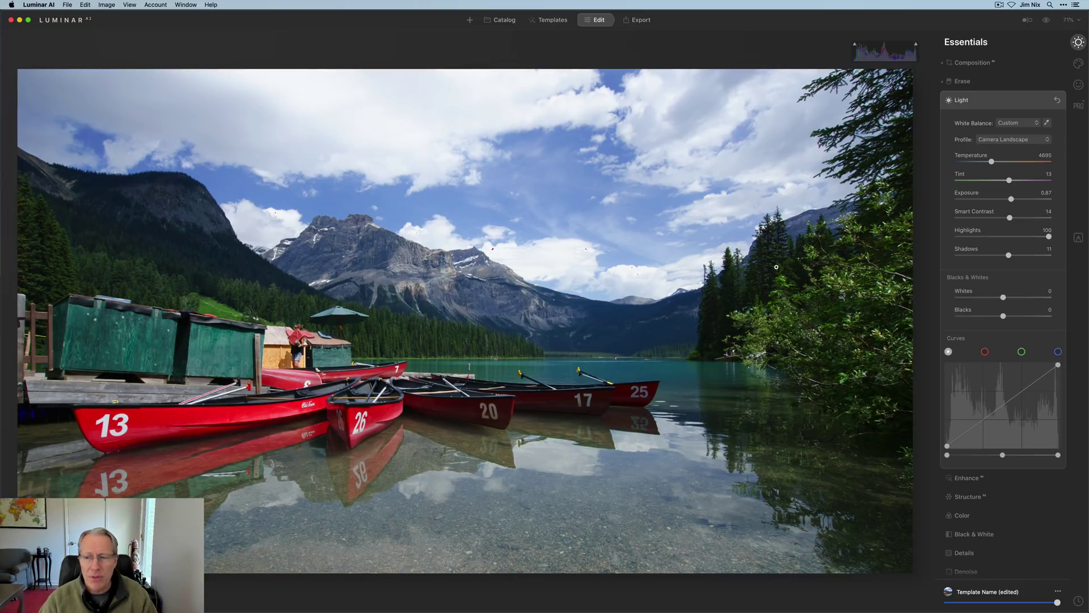
Reset Highlights, probe sky clipping with Whites, then settle on Highlights -20 and Whites 12
double_click(974, 232)
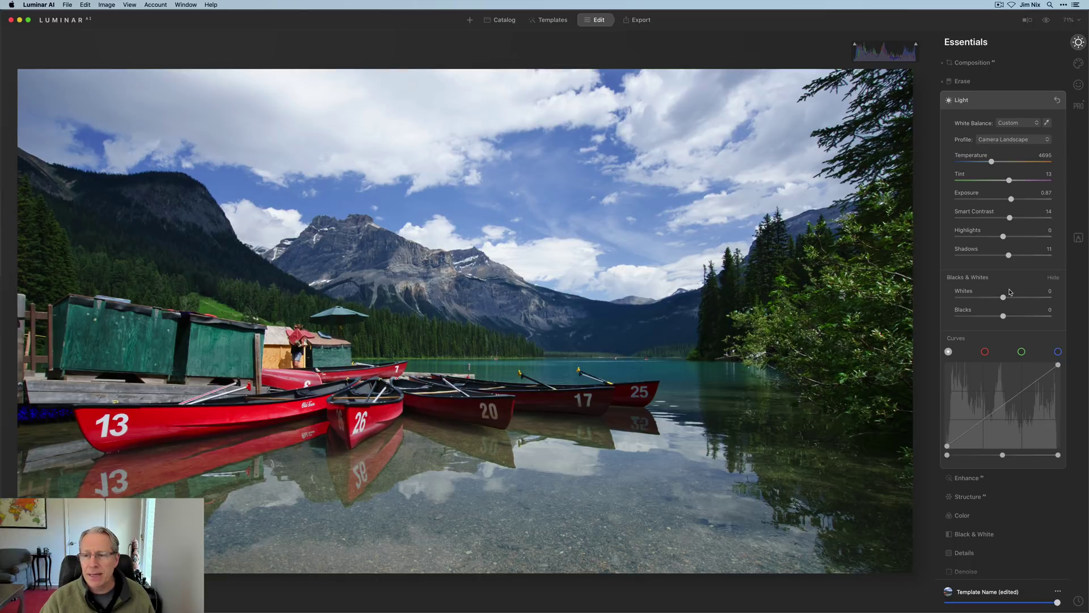
drag(1002, 298, 1049, 297)
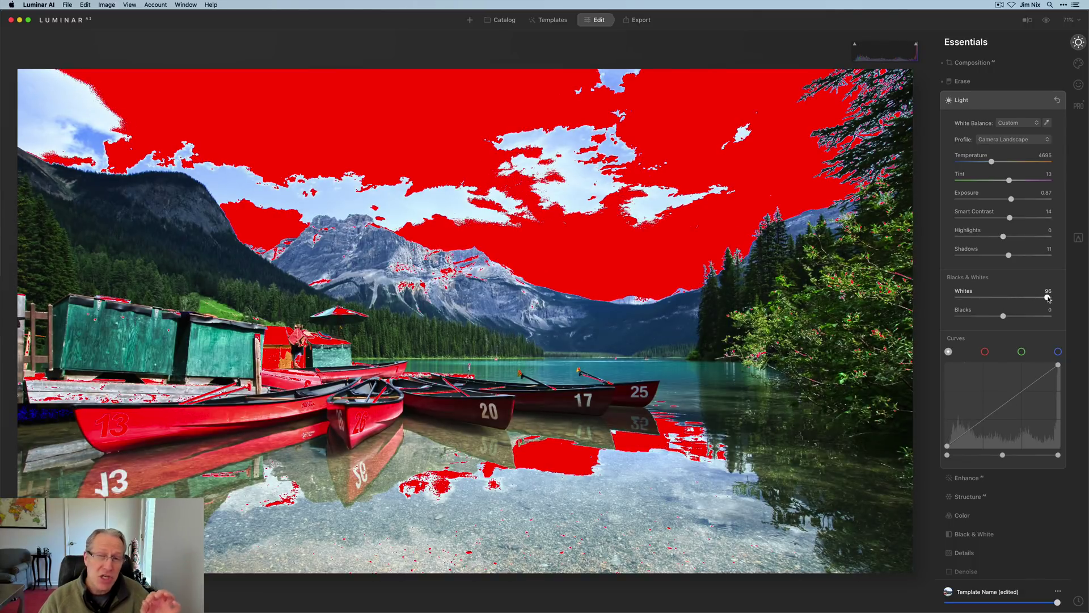
double_click(970, 295)
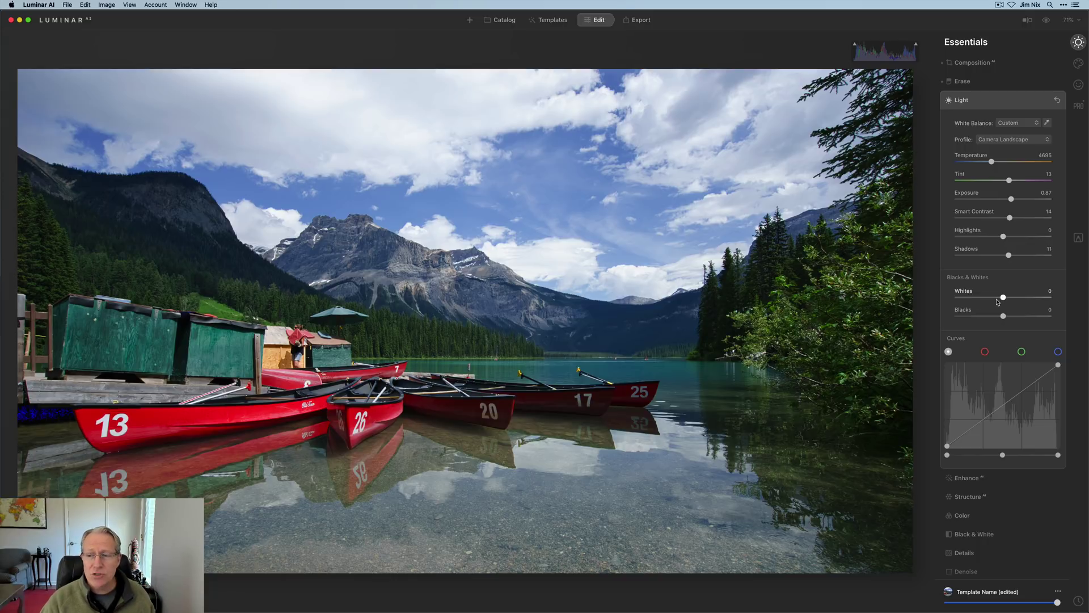
drag(1003, 298, 1005, 298)
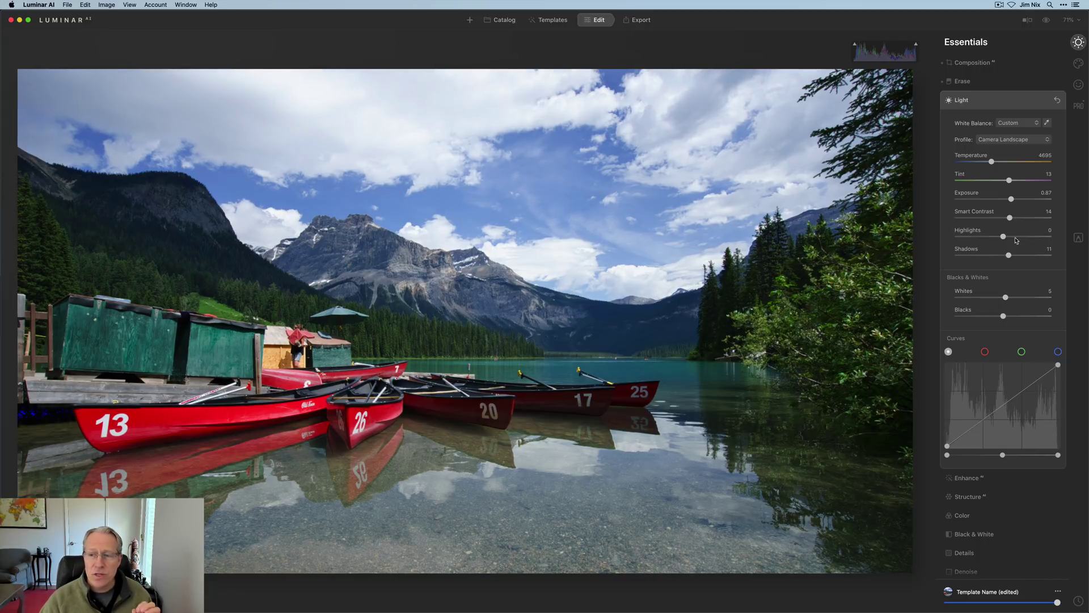
drag(1003, 238, 994, 237)
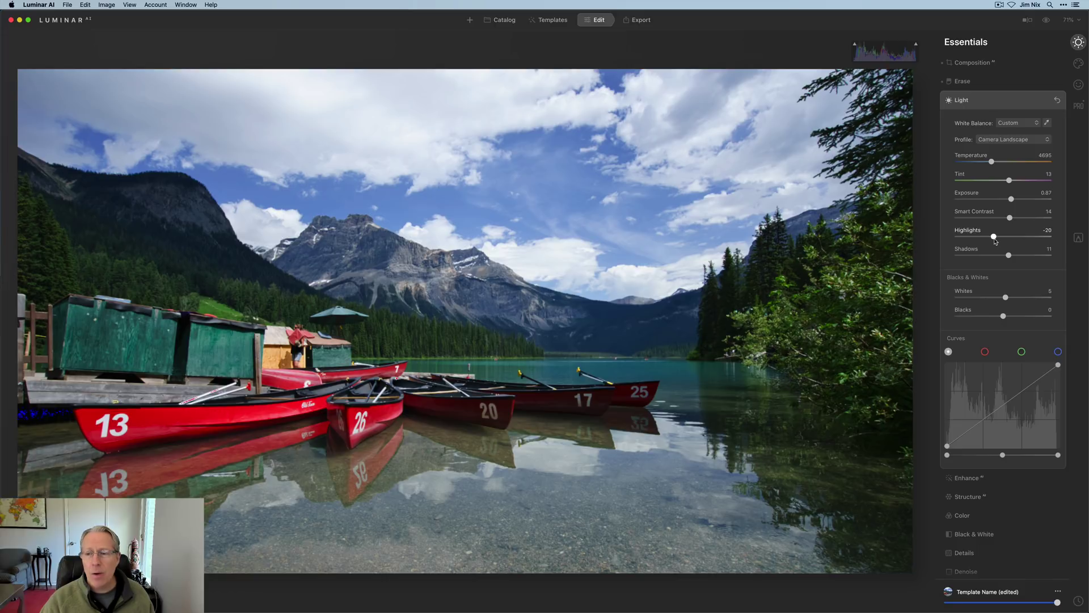
drag(1005, 297, 1012, 299)
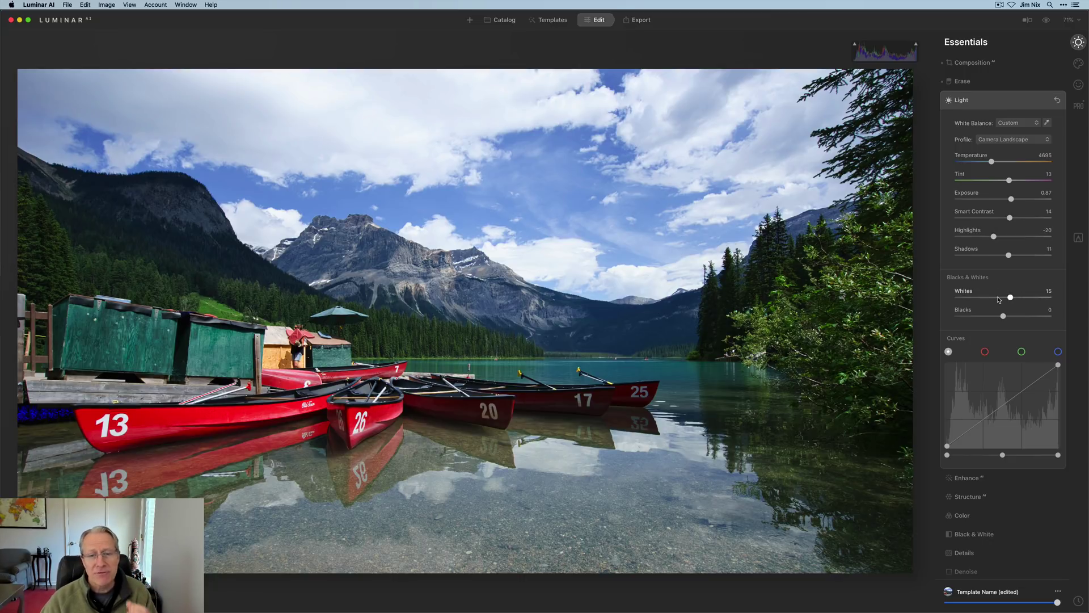
drag(1011, 298, 1015, 301)
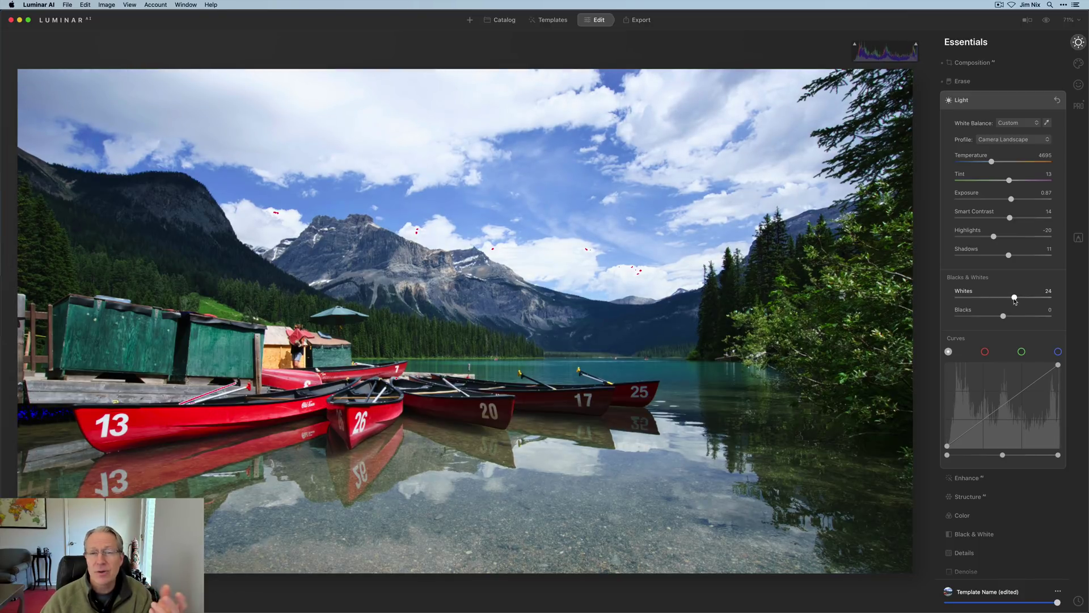
drag(1015, 301, 974, 303)
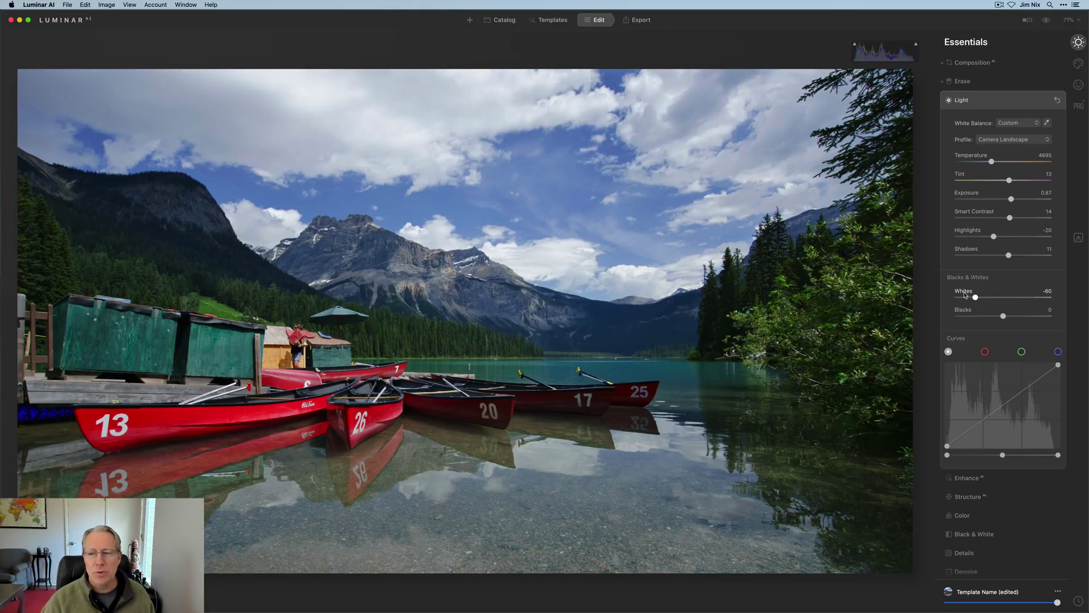
double_click(975, 298)
drag(1004, 298, 1009, 298)
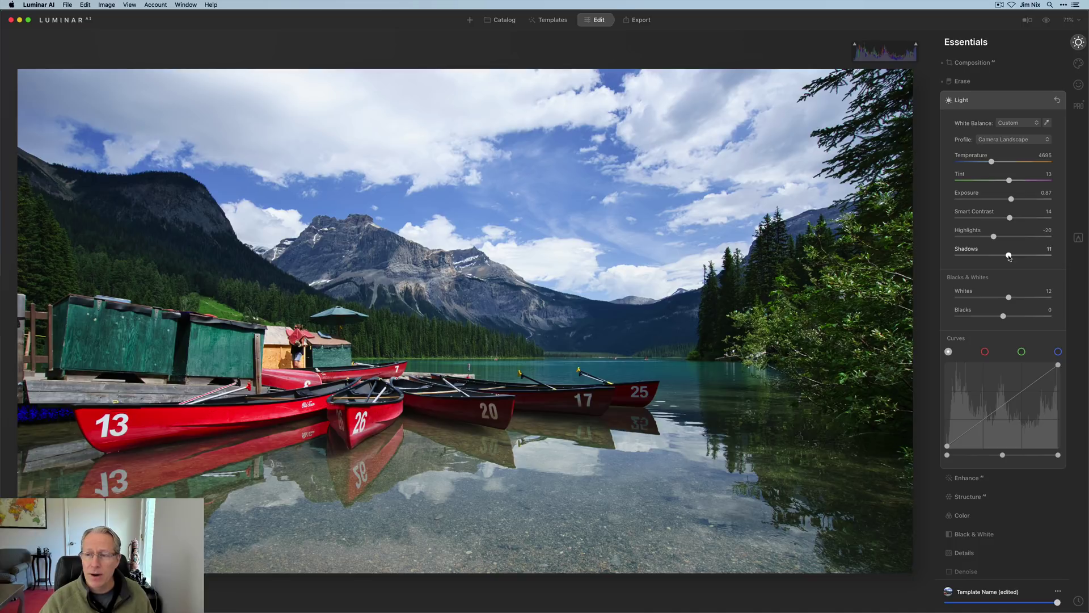
Preview strongly darkened Shadows and Blacks at -100 for clipping, then reset both to 0
drag(1009, 257, 958, 257)
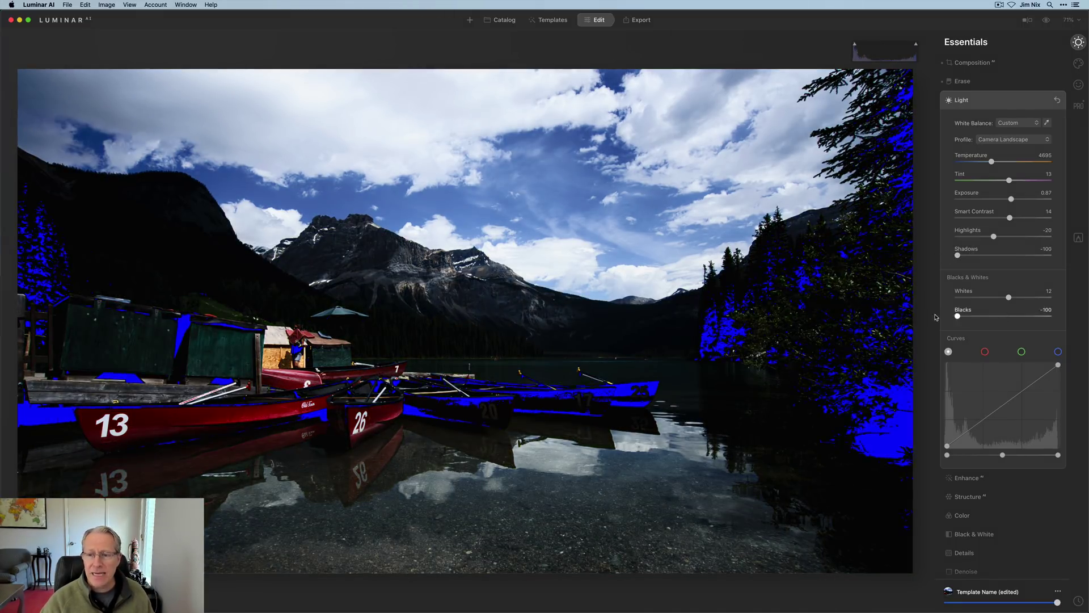
drag(1003, 315, 909, 314)
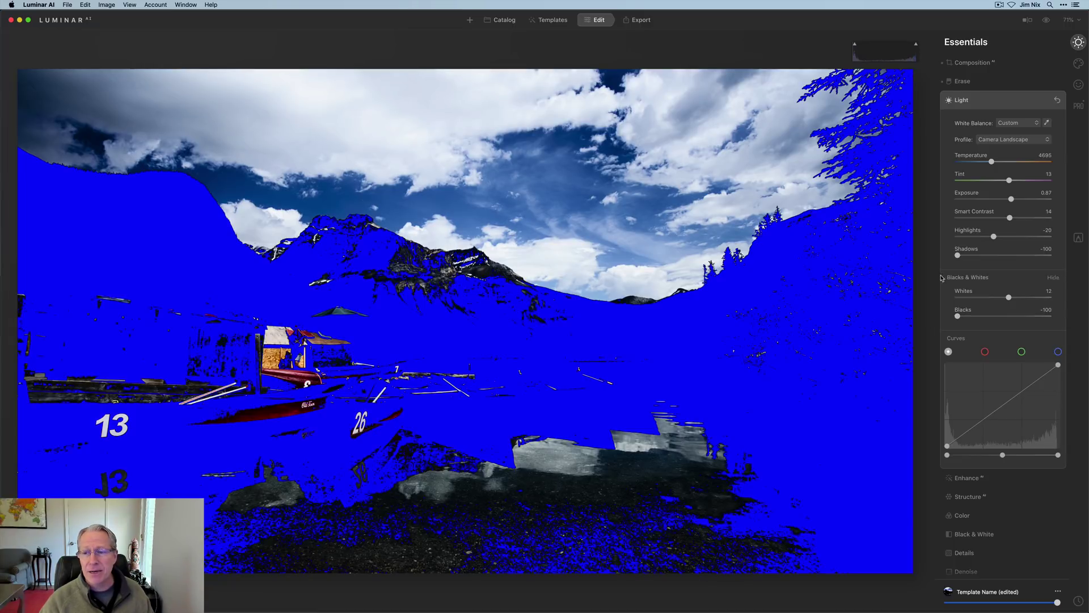
double_click(963, 252)
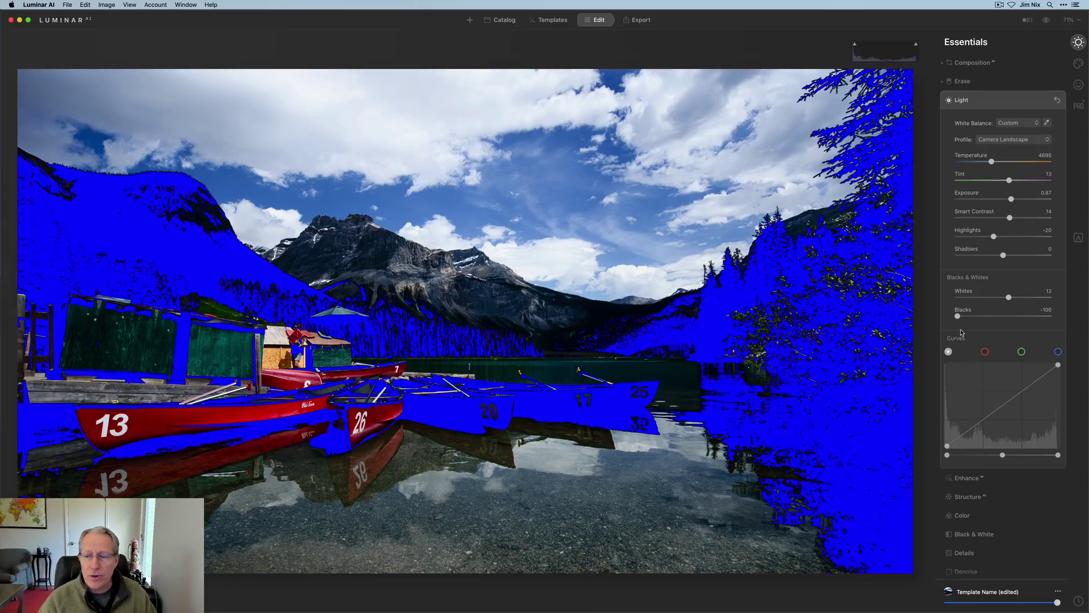
double_click(962, 309)
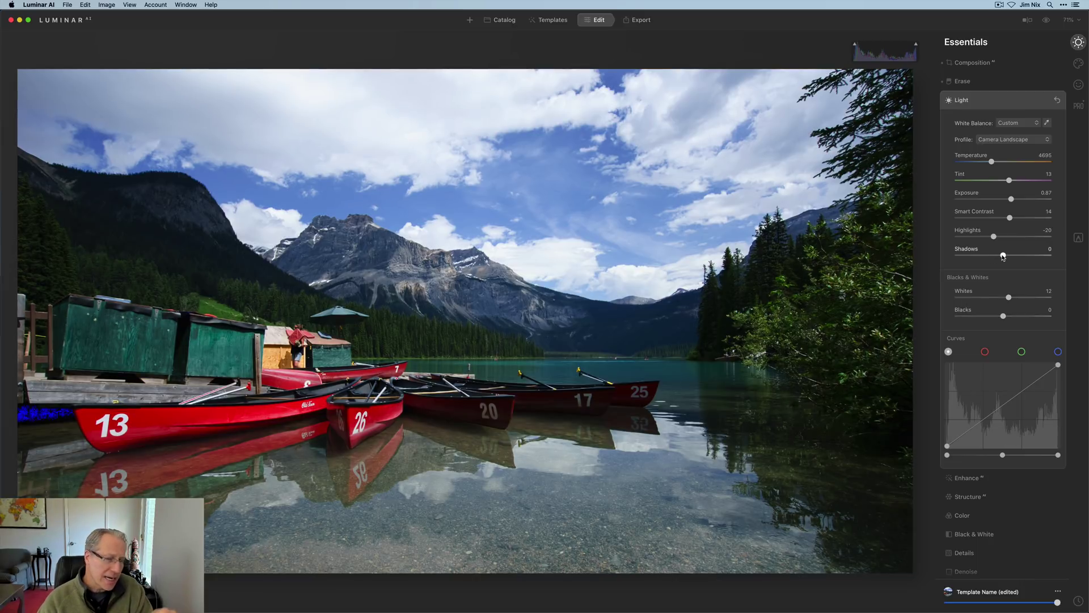
Deepen Blacks to -28, lower Smart Contrast to 5 and set Shadows to 7
drag(1003, 257, 998, 256)
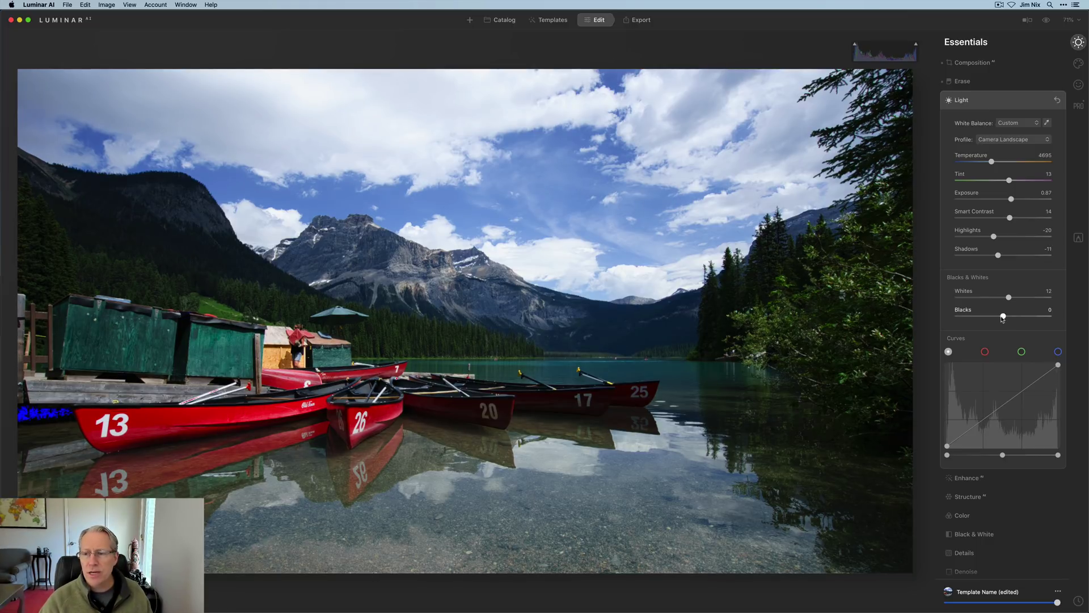
drag(1006, 319, 991, 320)
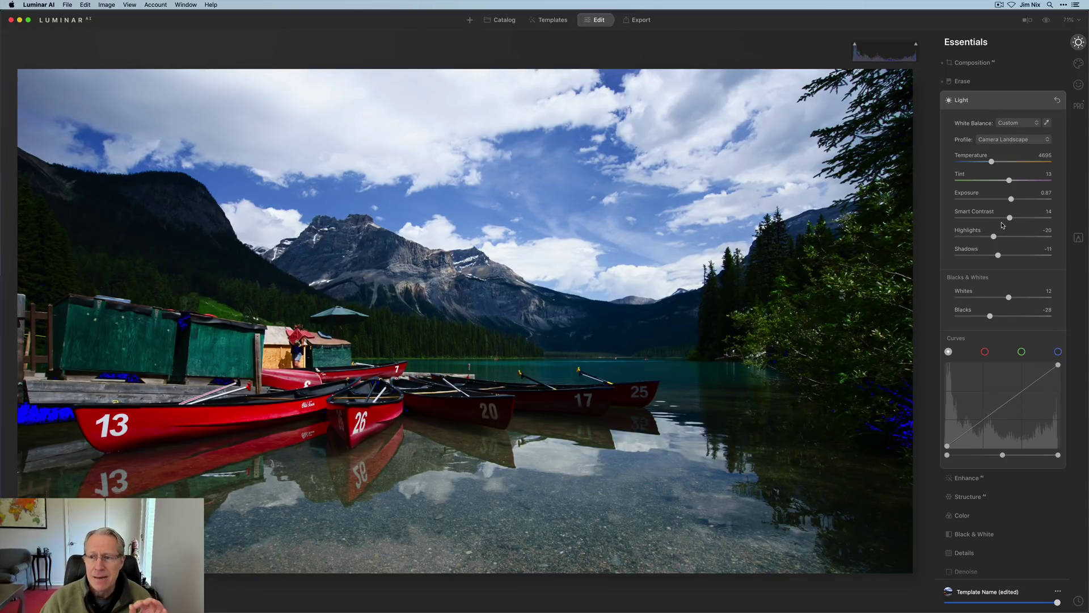
drag(1010, 218, 1005, 218)
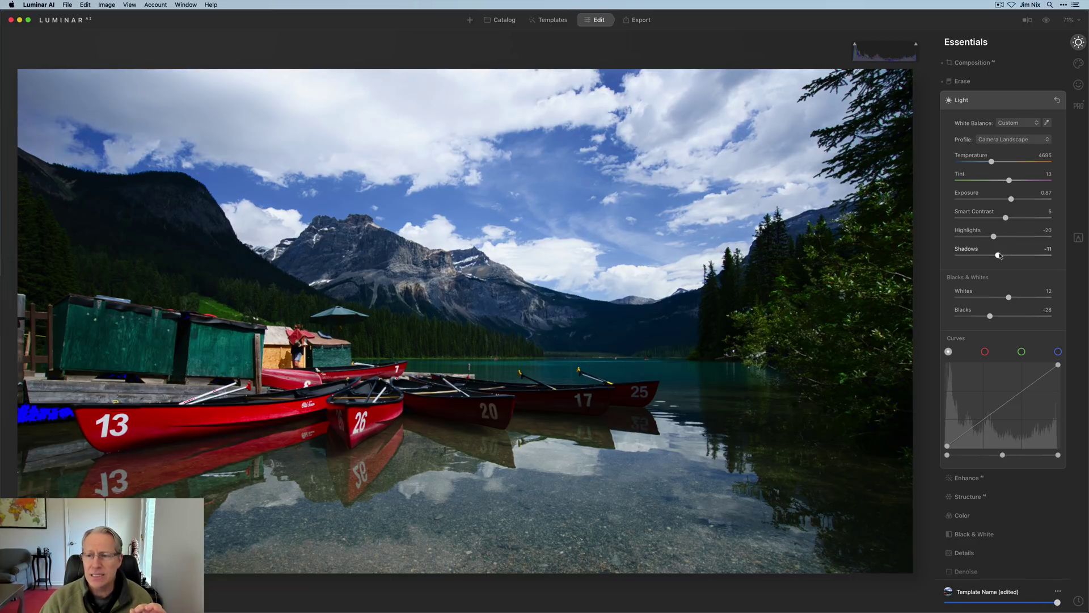
drag(998, 255, 1008, 256)
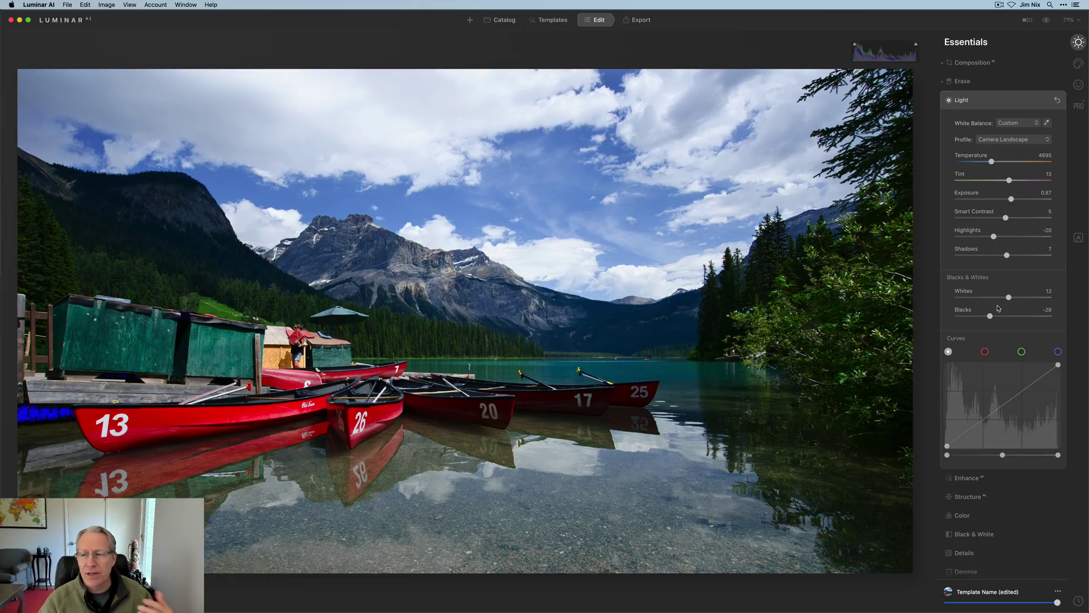
Push Smart Contrast up to 89 to check clipping, then settle it at 13
drag(1005, 217, 1048, 216)
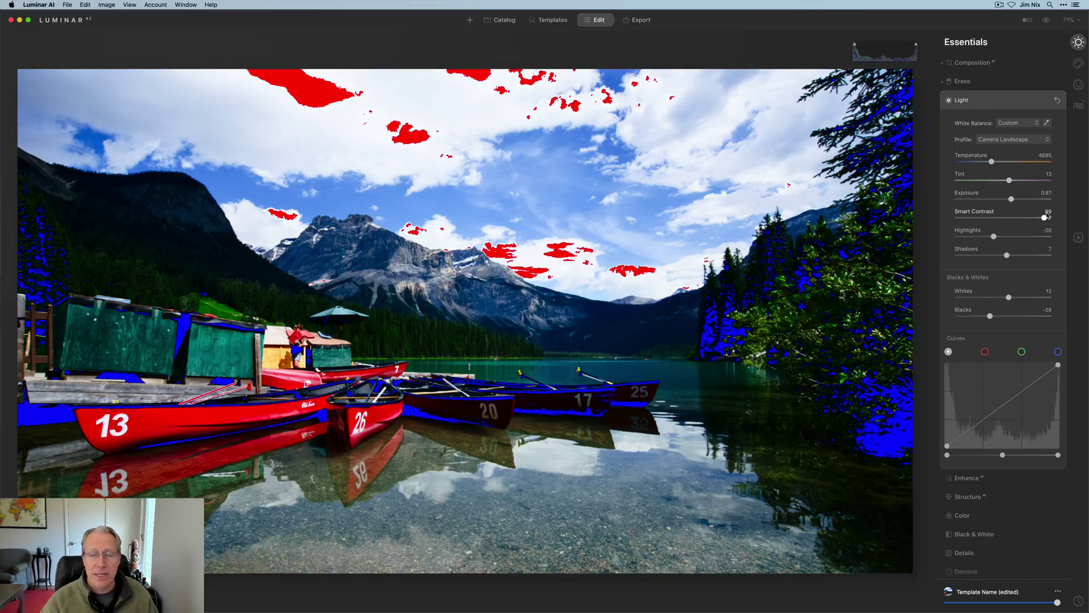
drag(1048, 216, 1010, 218)
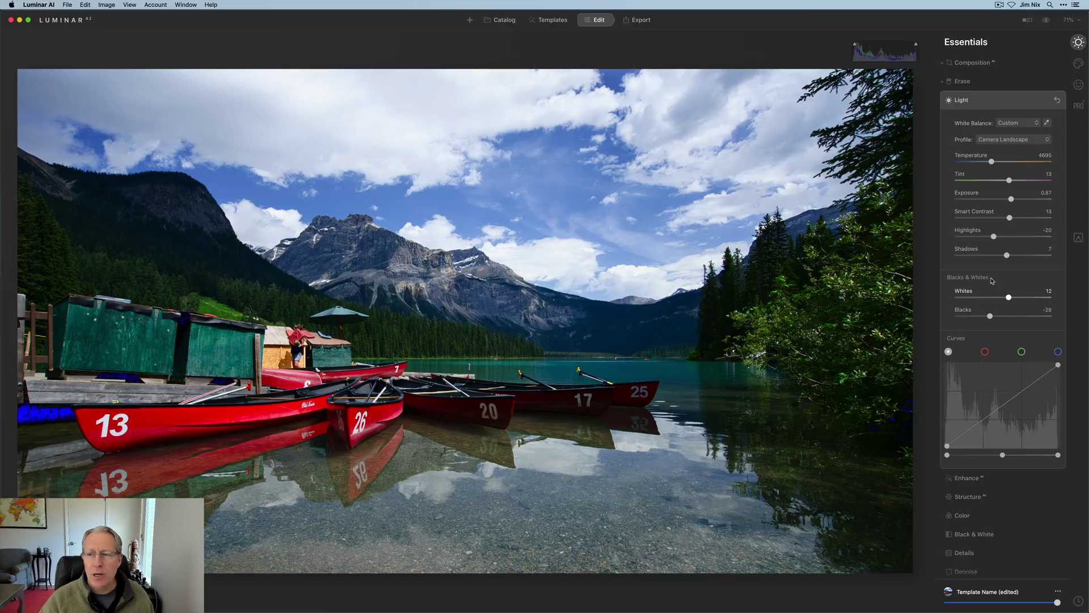
Reset Smart Contrast, Highlights, Shadows, Whites and Blacks to 0, leaving Exposure at 0.87
double_click(986, 218)
double_click(975, 231)
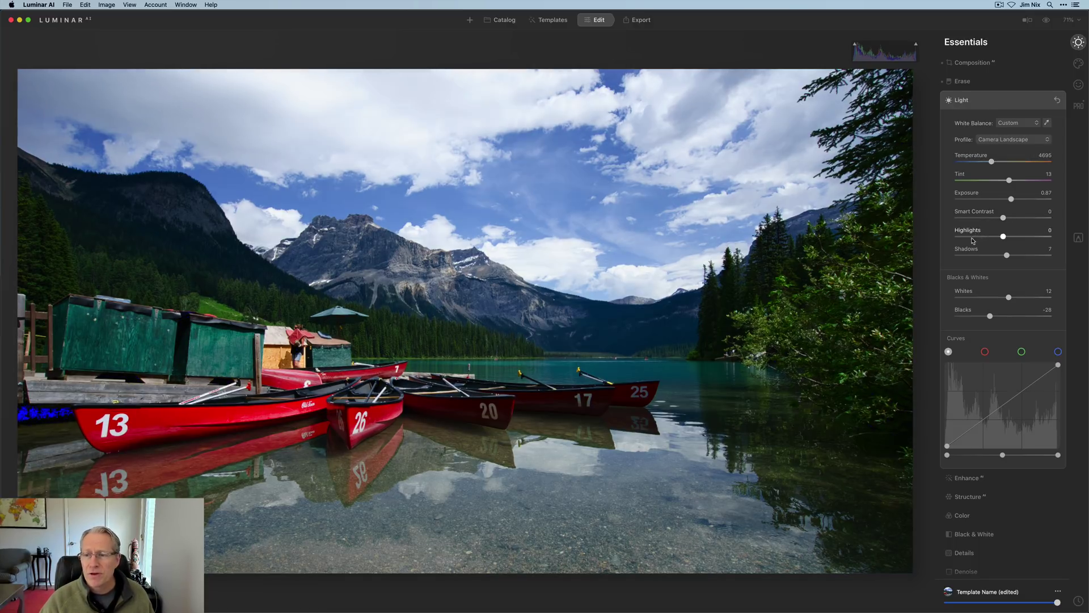
double_click(967, 250)
double_click(966, 290)
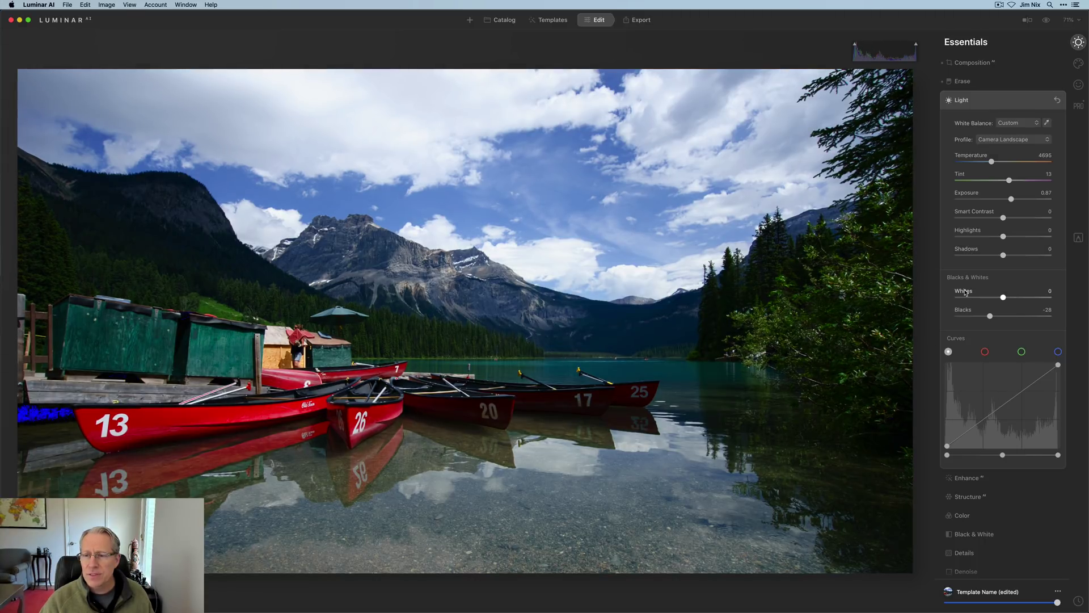
double_click(963, 310)
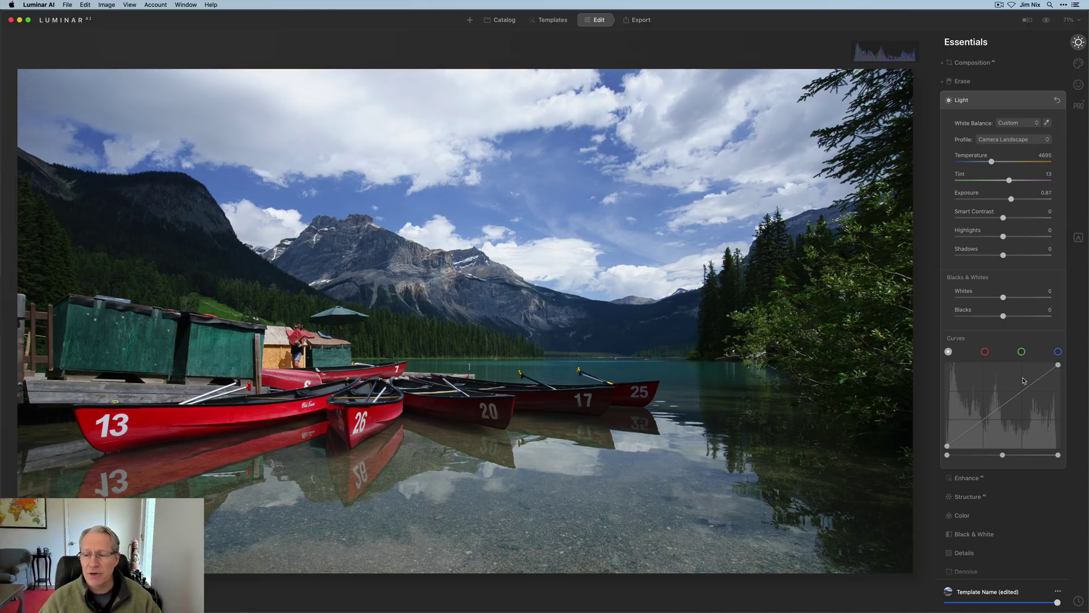
Shape the RGB curve into an S by raising the upper part and lowering the lower part
drag(1023, 391, 1021, 386)
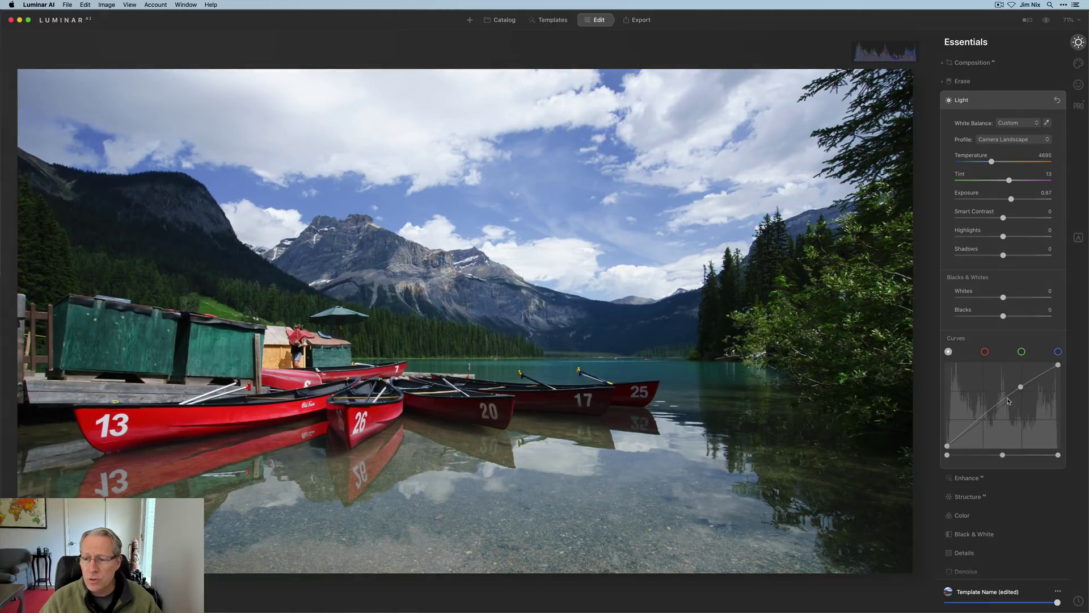
drag(971, 430, 1000, 409)
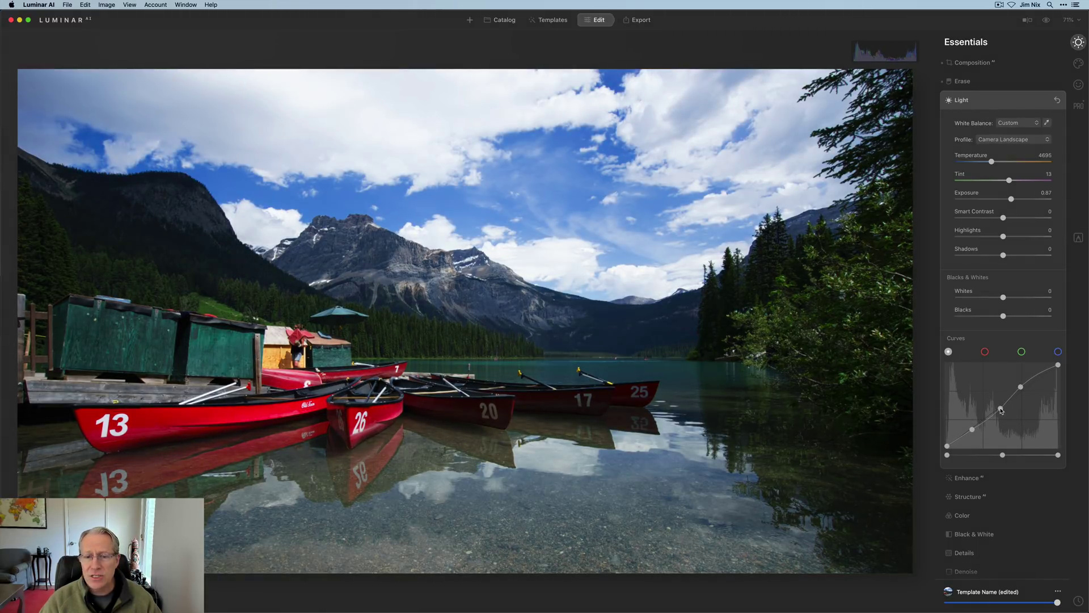
drag(1041, 372, 1041, 371)
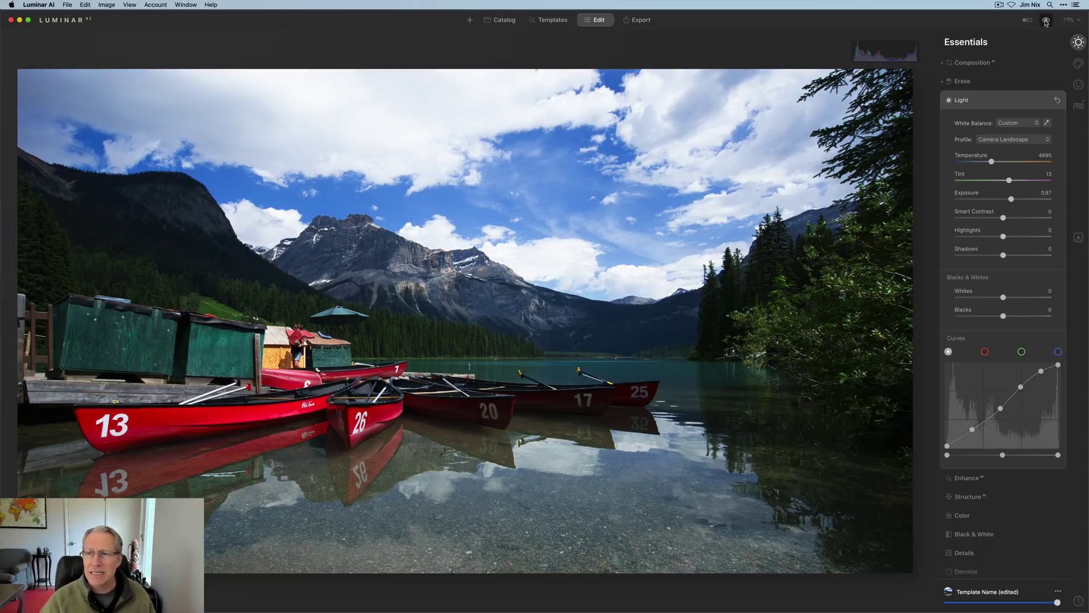
Compare with the original, rework the tone curve points, then reset all Light adjustments to defaults
drag(1046, 22, 1047, 22)
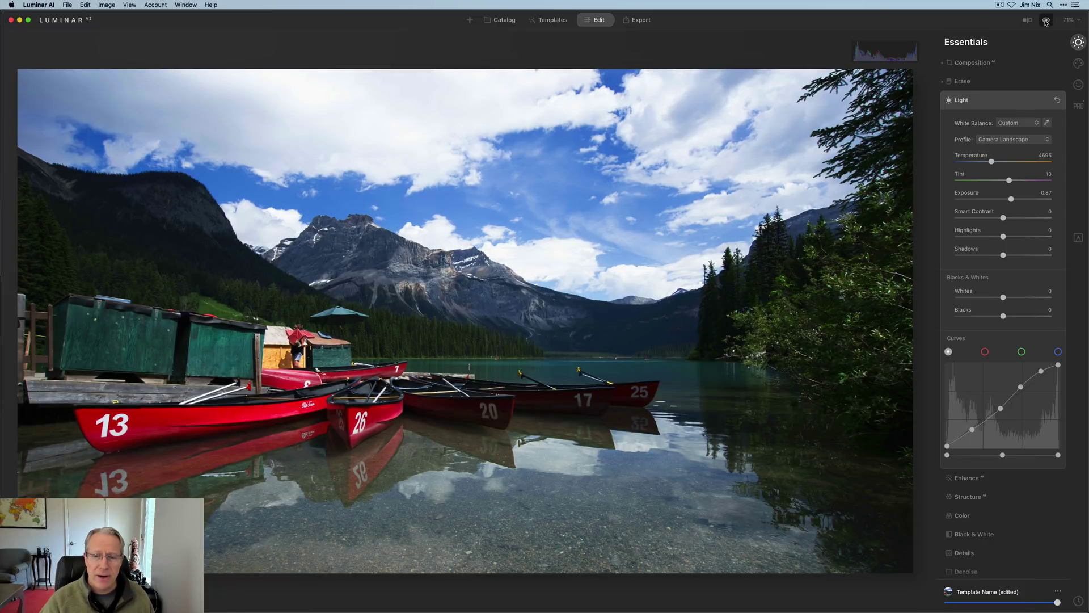
double_click(1020, 387)
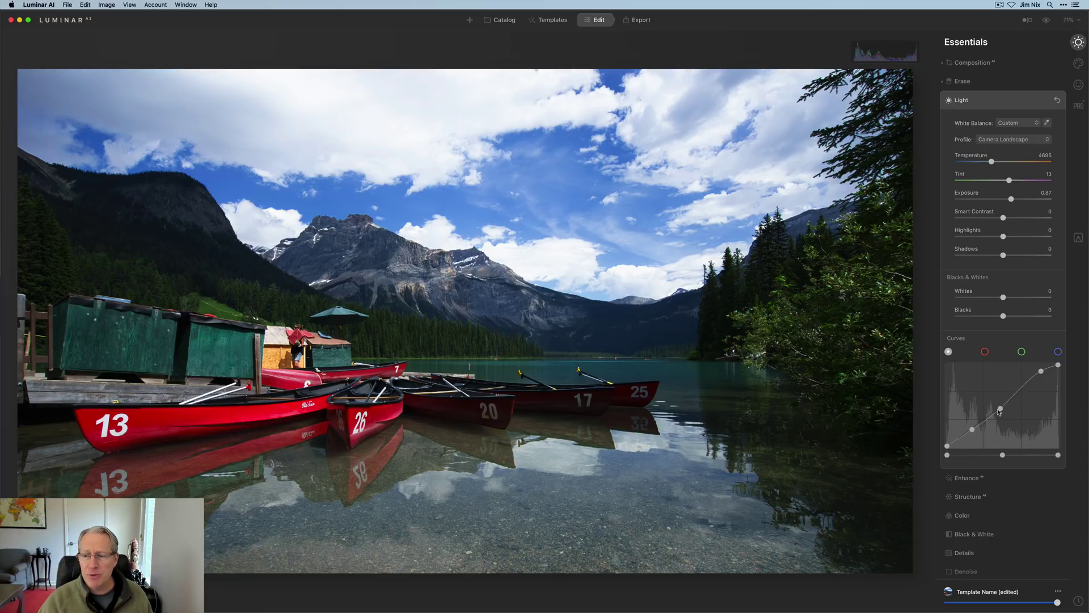
double_click(1000, 408)
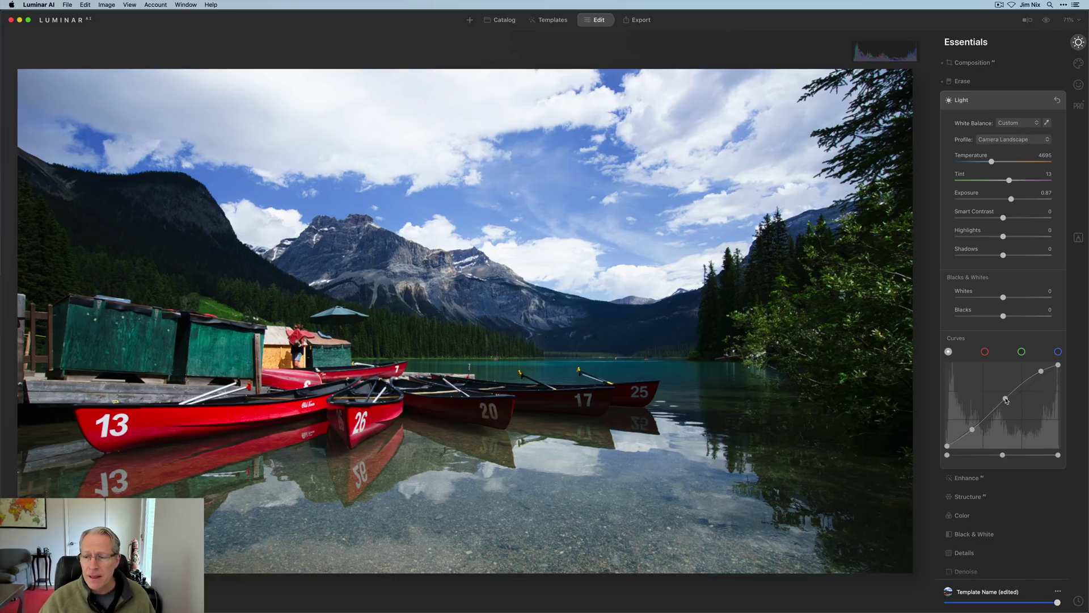
click(1006, 399)
drag(1007, 401, 1004, 399)
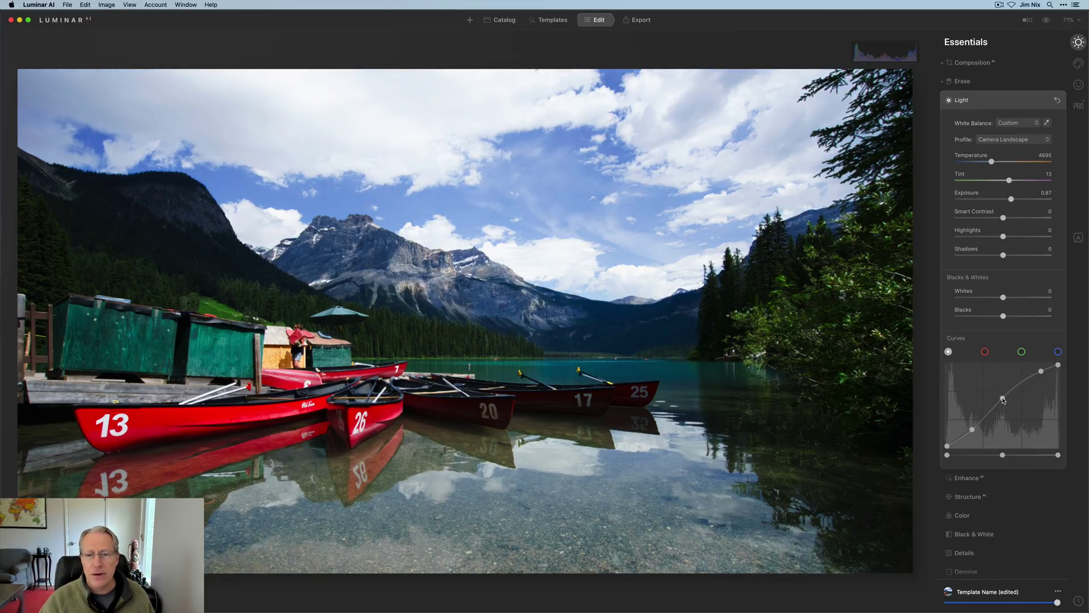
click(1032, 381)
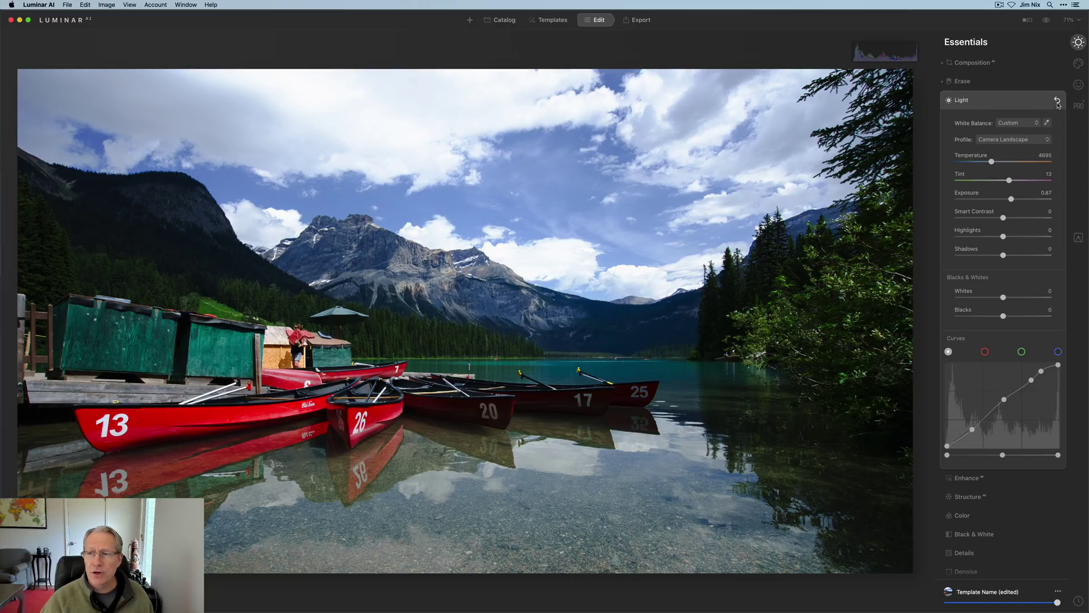
click(1058, 101)
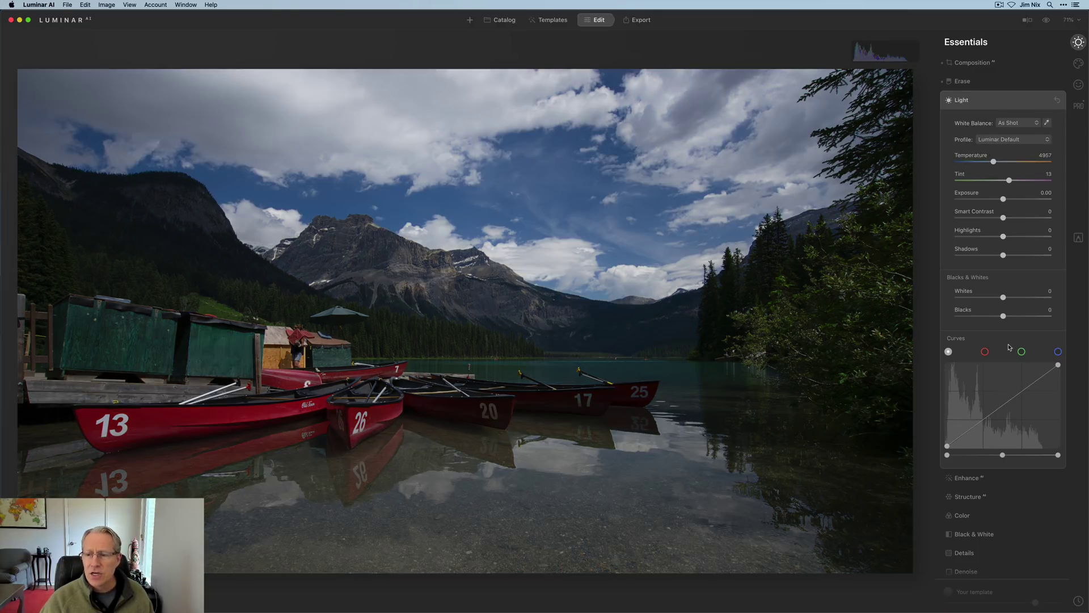
Rebuild the RGB S-curve and set Exposure 0.72, Smart Contrast 14 and Highlights -41
drag(1019, 397, 1018, 388)
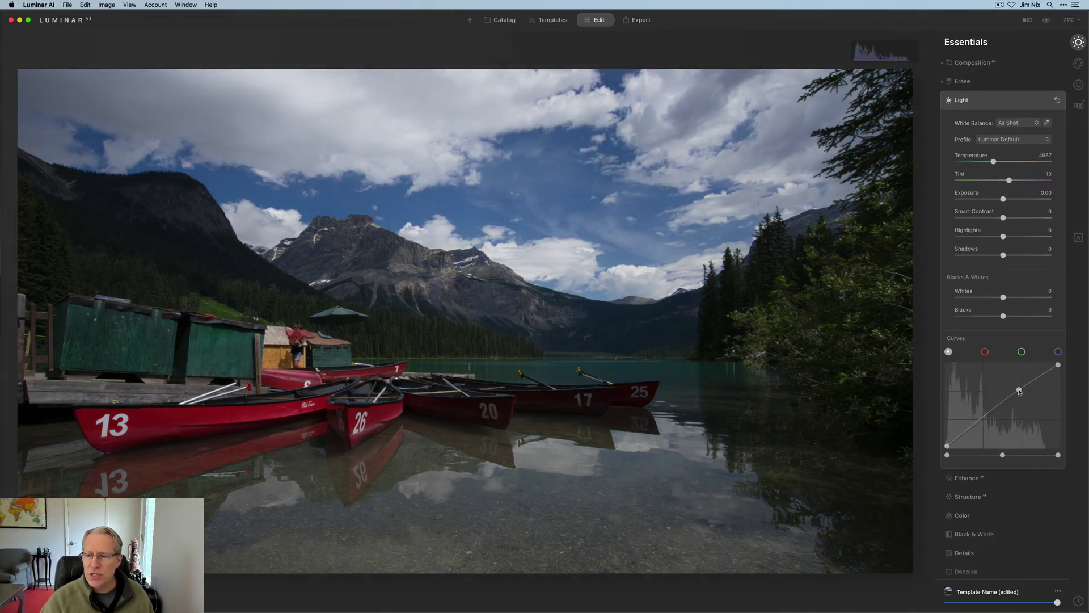
drag(978, 421, 979, 423)
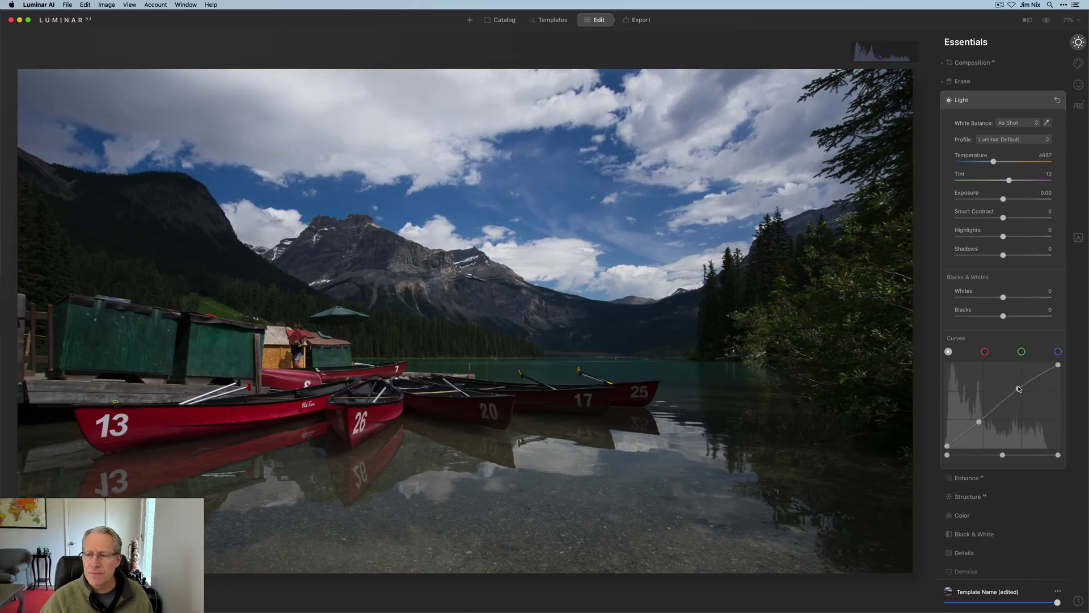
drag(1018, 388, 1017, 385)
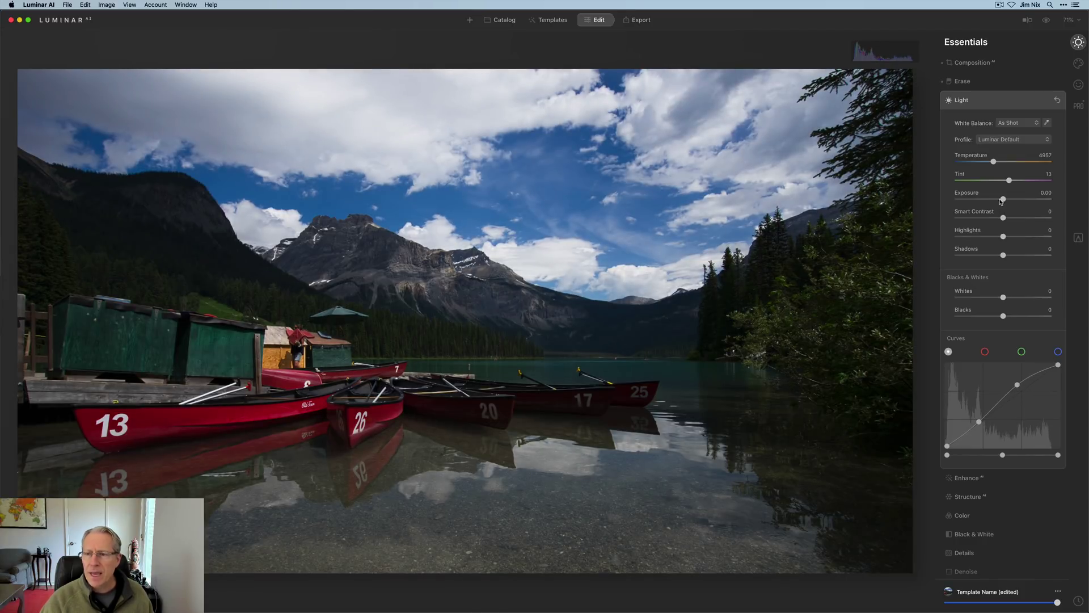
drag(1002, 199, 1011, 199)
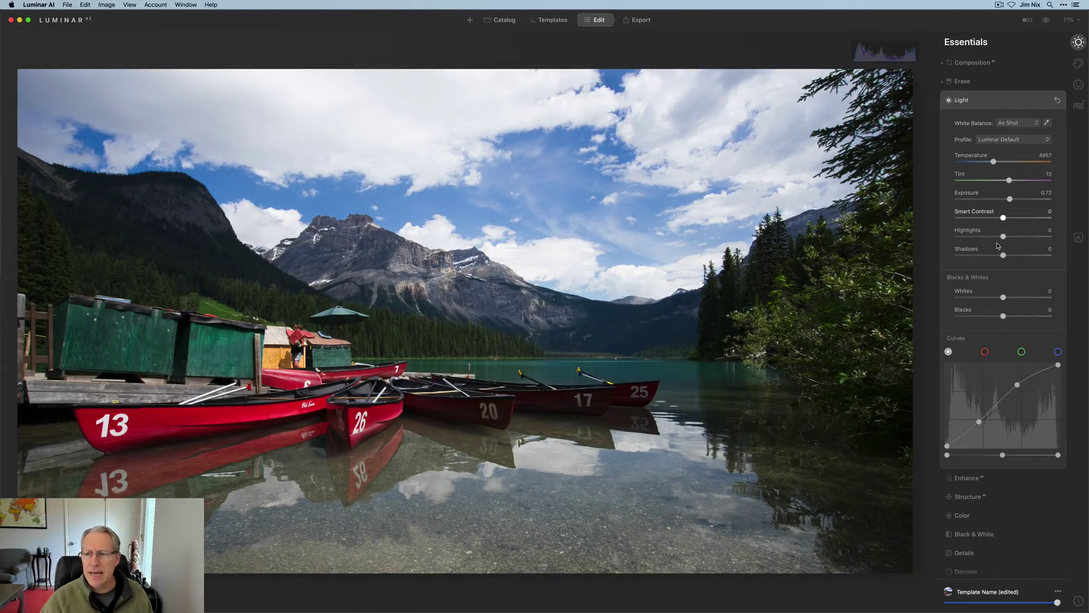
mouse_move(1003, 236)
mouse_down()
mouse_move(984, 237)
mouse_move(1010, 220)
mouse_up()
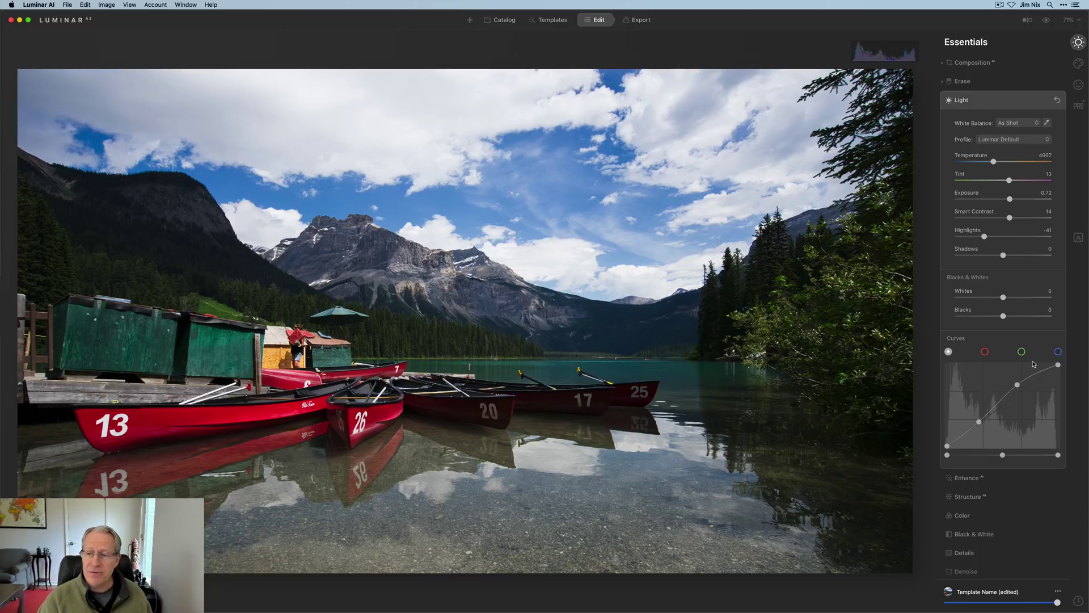
Try bends on the red channel curve, then delete every point so it is straight again
click(985, 352)
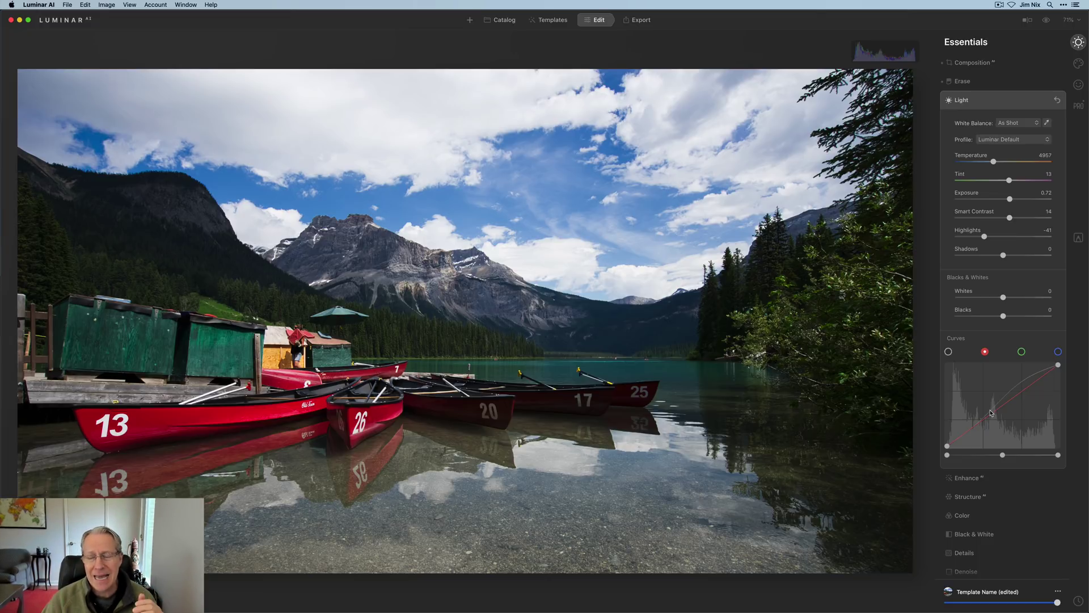
mouse_move(990, 413)
mouse_down()
mouse_move(1022, 421)
mouse_move(989, 396)
mouse_up()
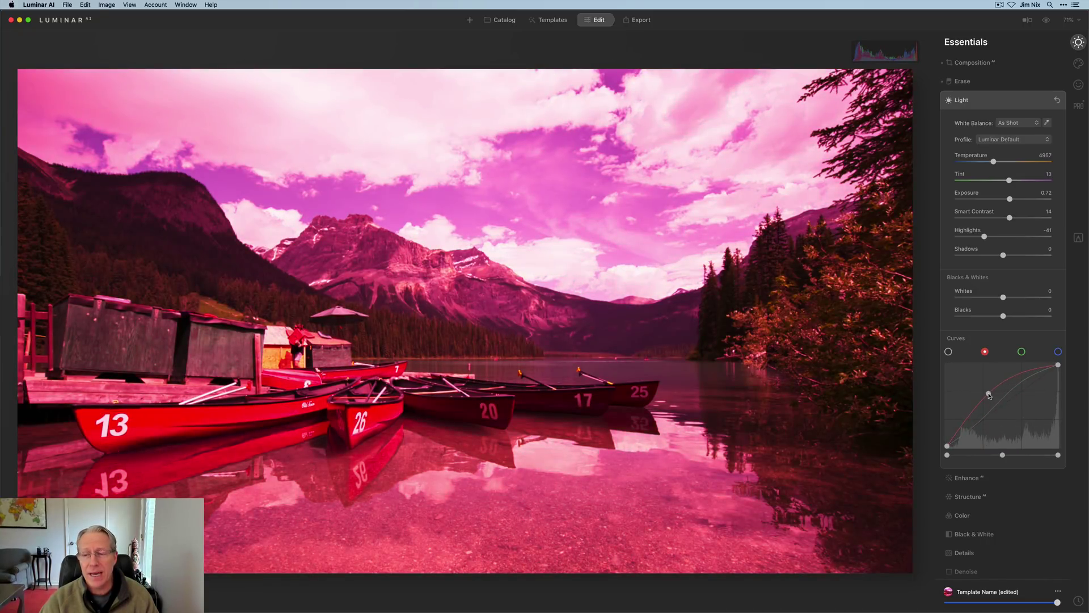
double_click(989, 395)
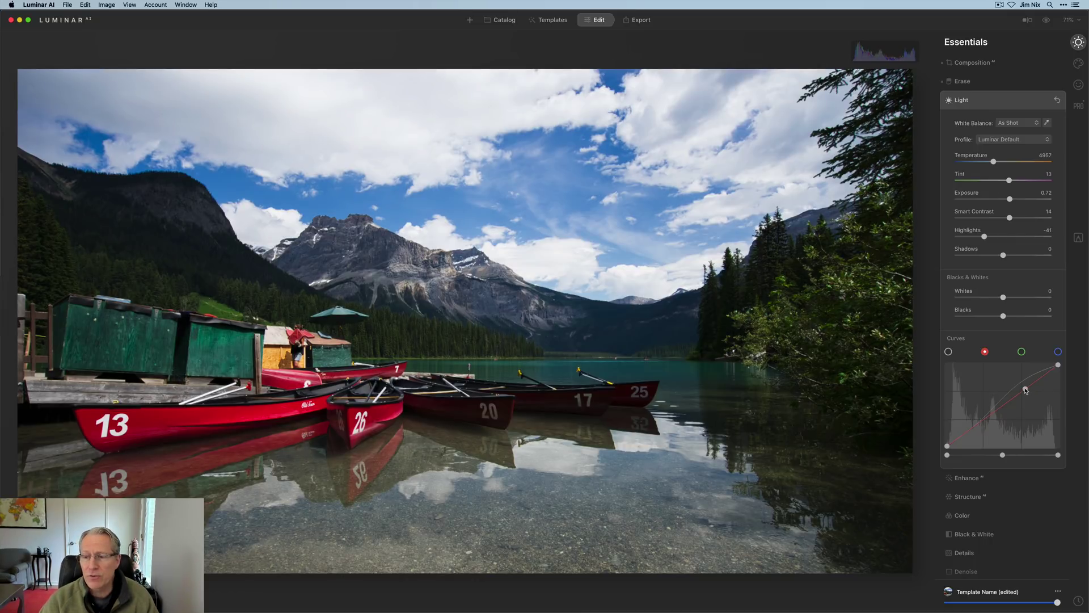
drag(1025, 391, 1023, 388)
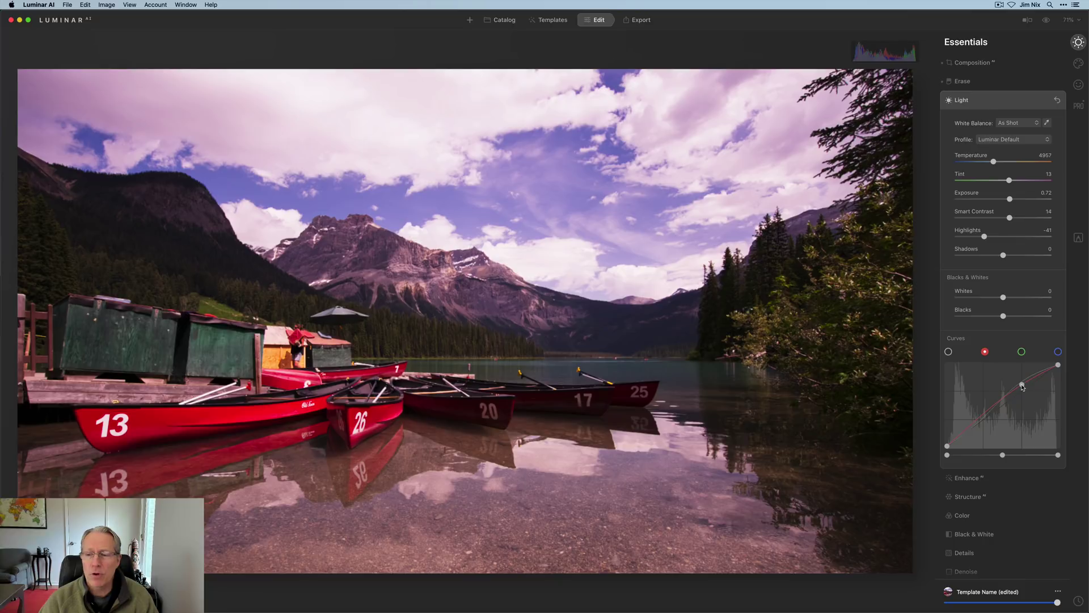
drag(973, 425, 979, 430)
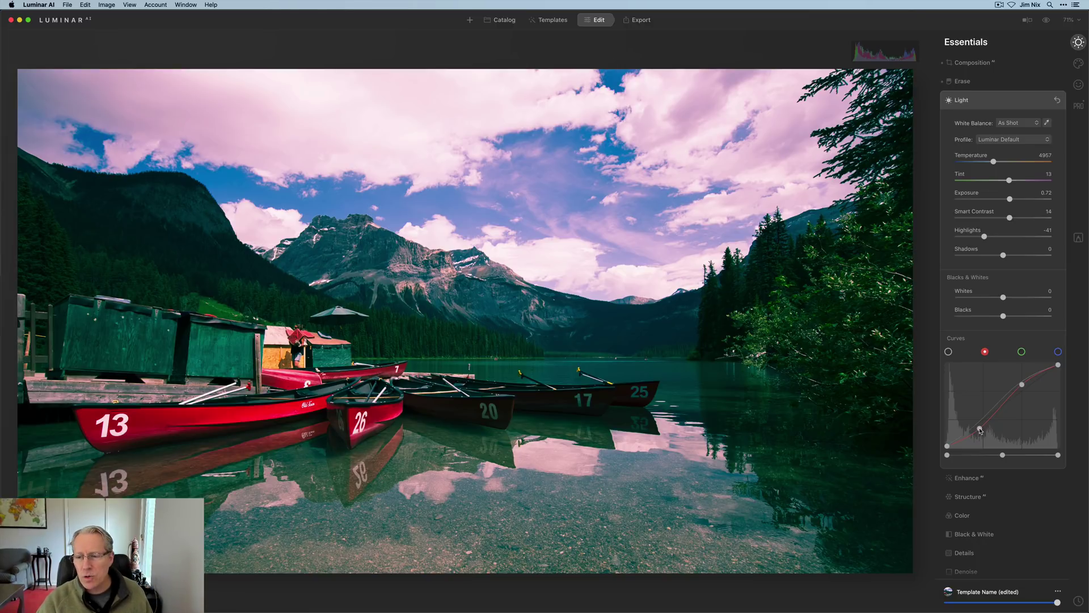
double_click(979, 430)
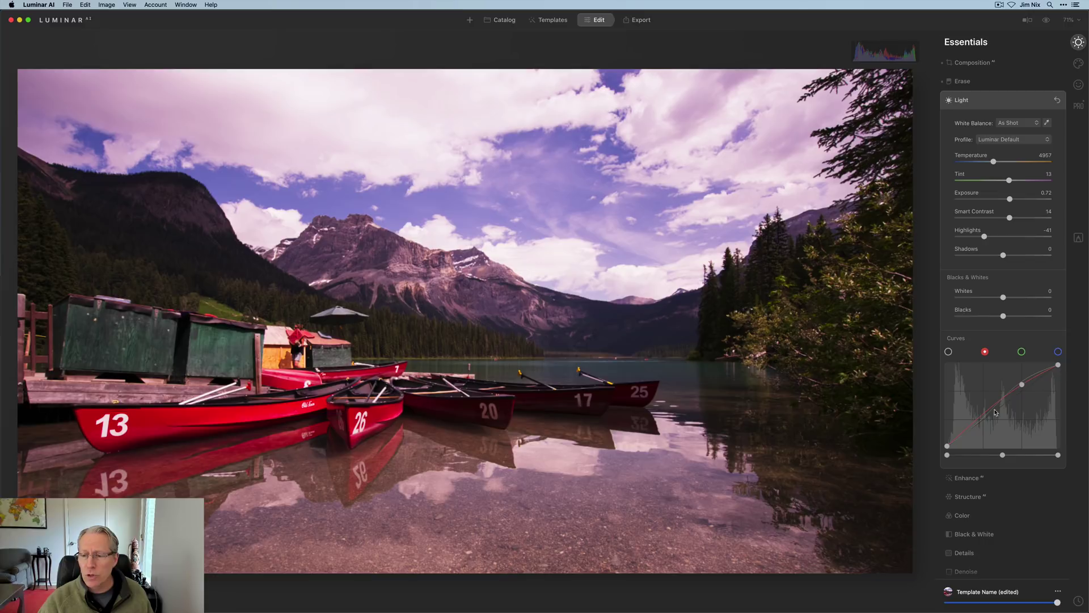
double_click(1023, 386)
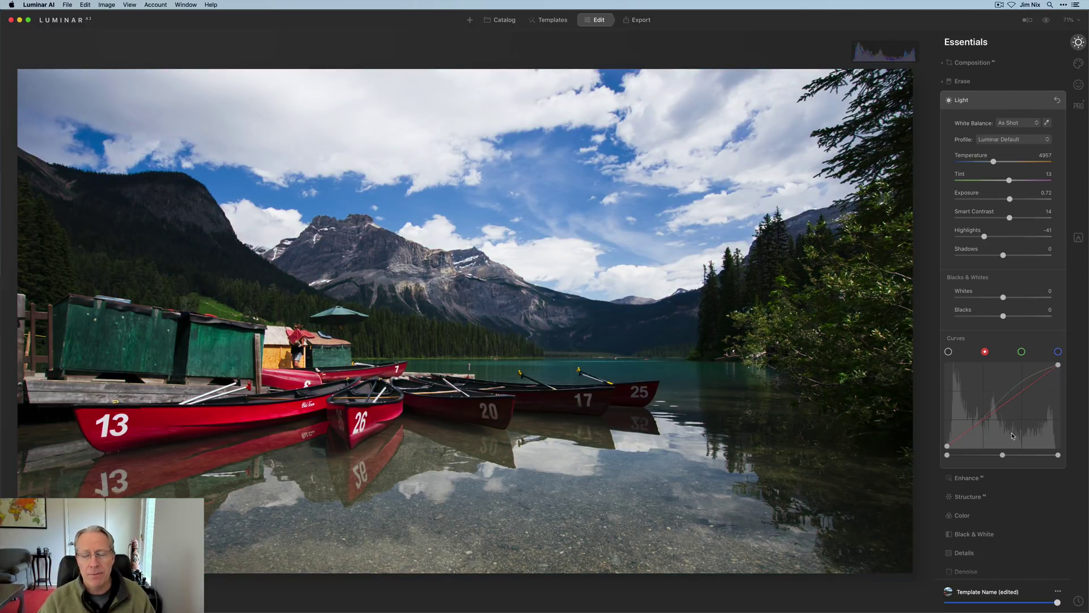
Bend the green channel curve upward to test adding green
click(1022, 352)
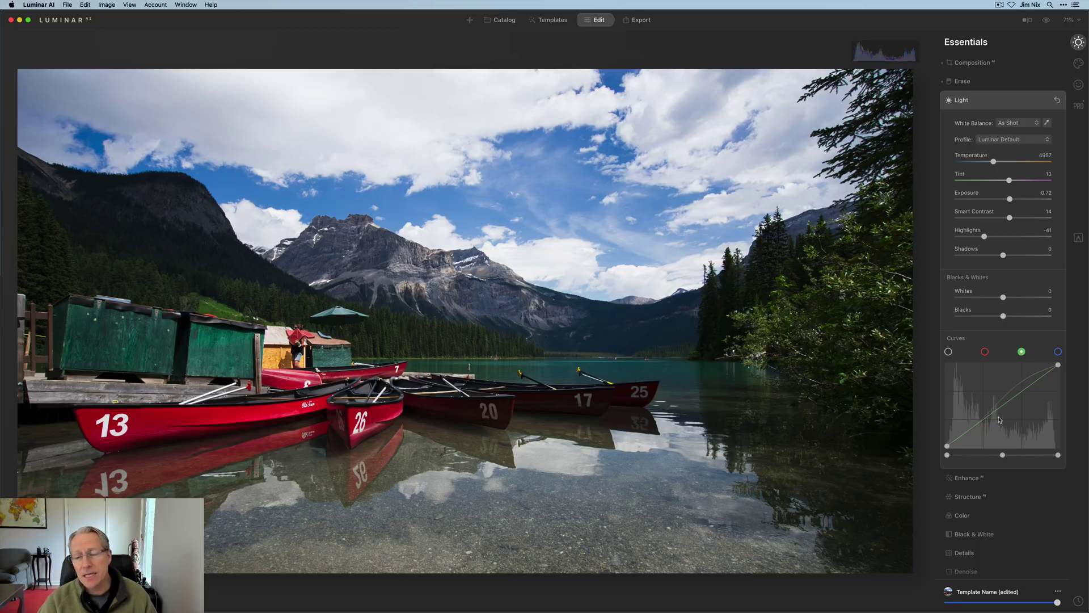
mouse_move(1007, 404)
mouse_down()
mouse_move(1000, 395)
mouse_move(1015, 412)
mouse_move(1006, 401)
mouse_up()
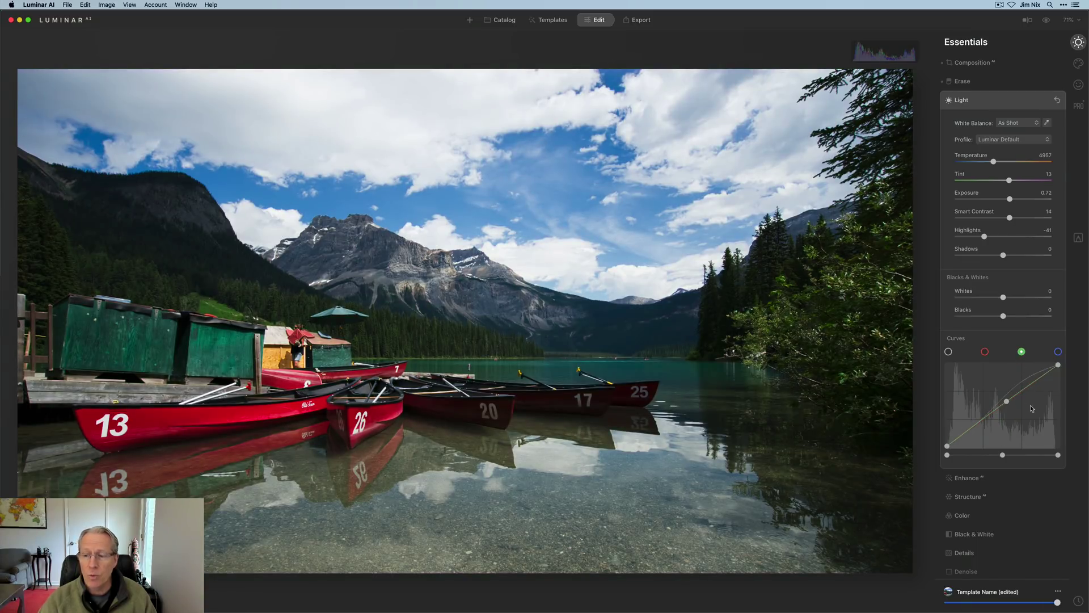
click(1022, 352)
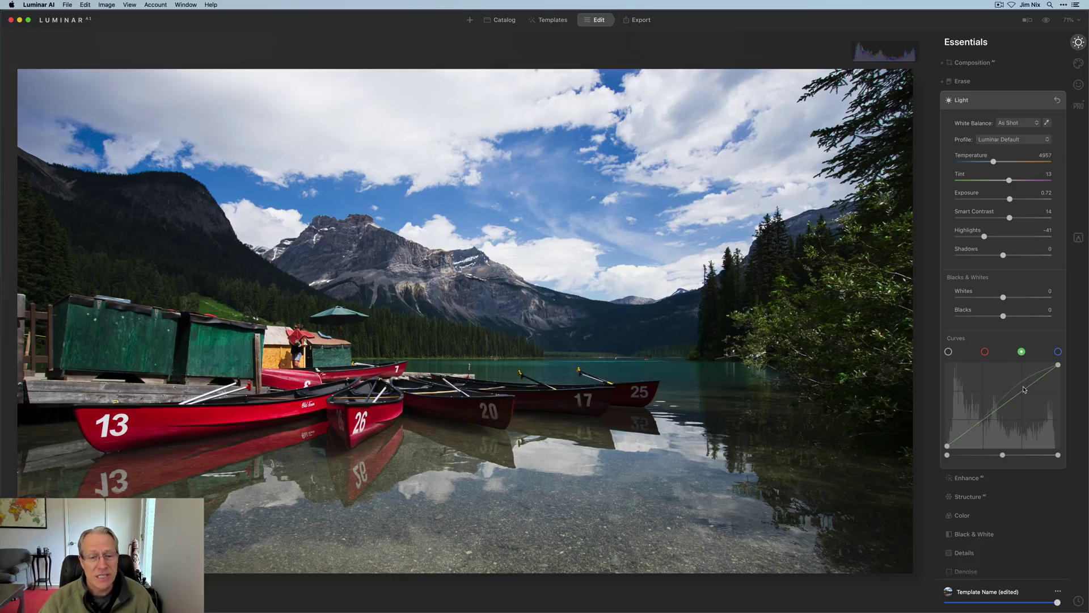
Test blue channel curve bends and remove them, leaving only one upper point
click(1057, 352)
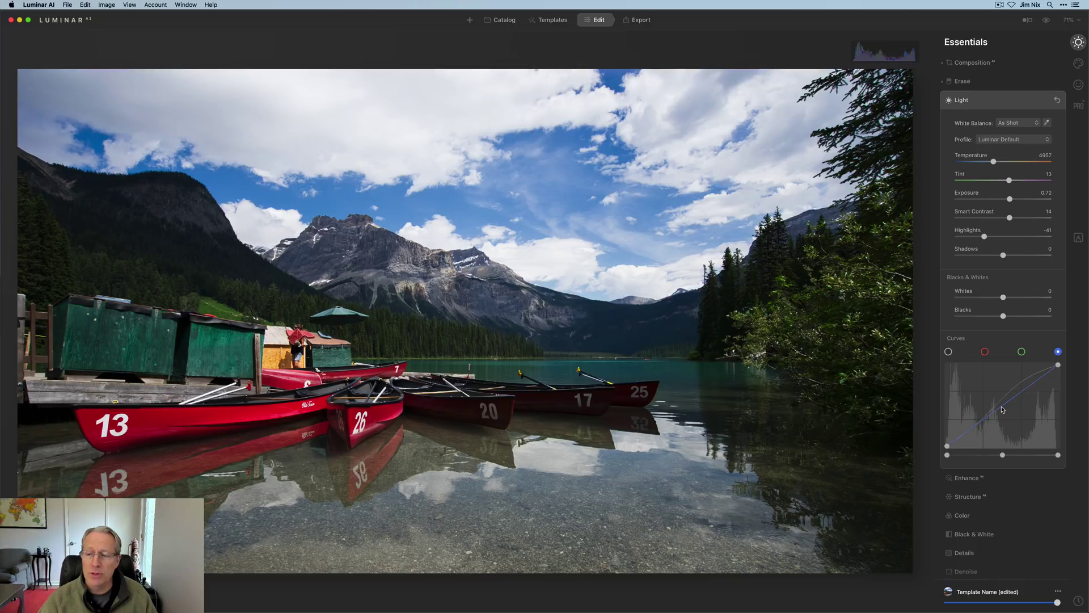
drag(1012, 412, 1000, 397)
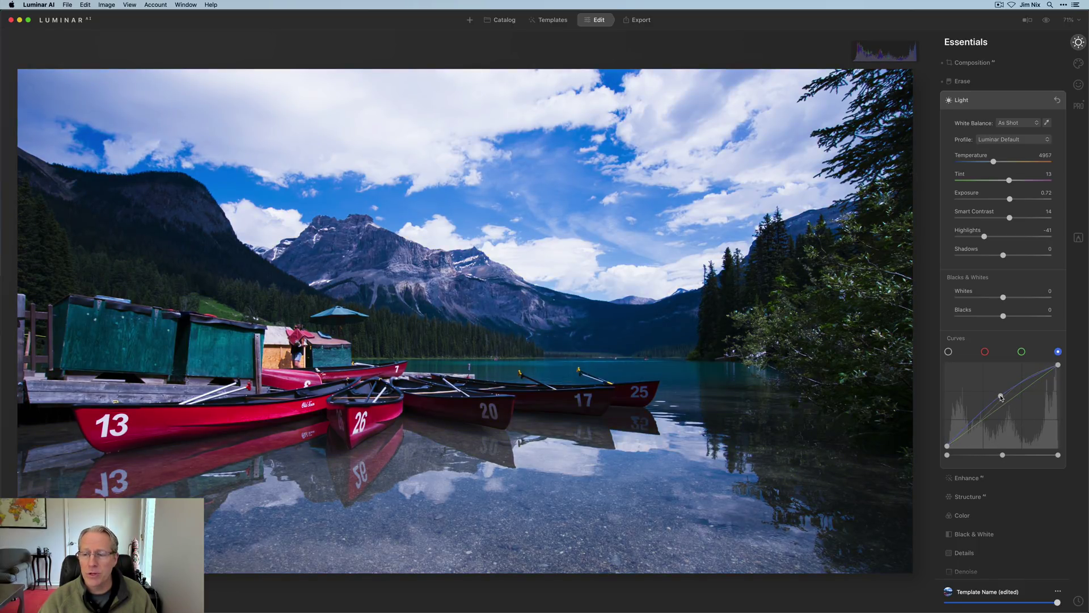
double_click(1001, 397)
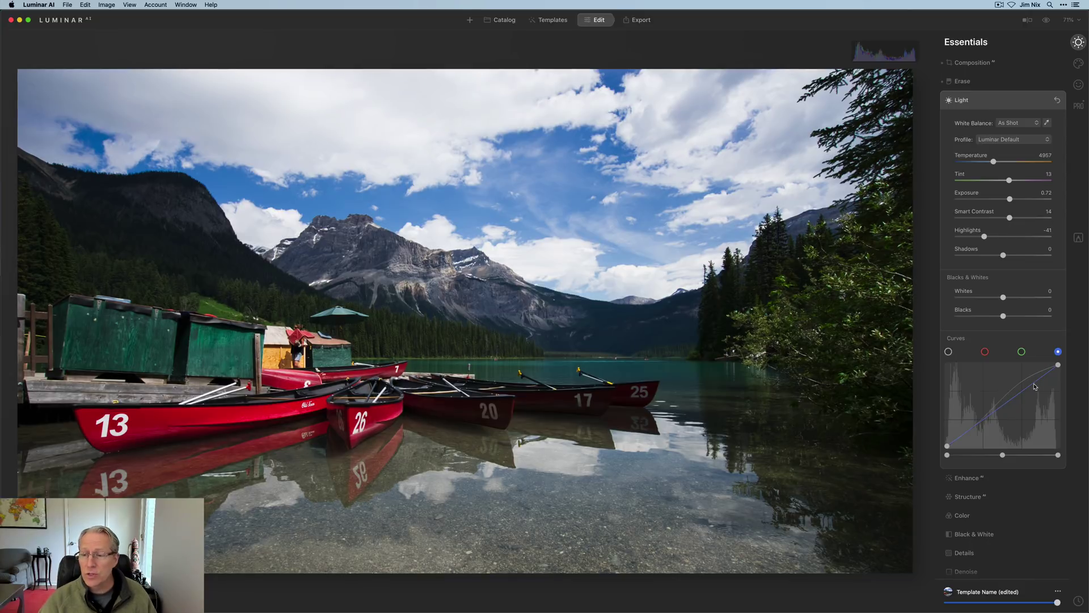
drag(1030, 390, 1024, 384)
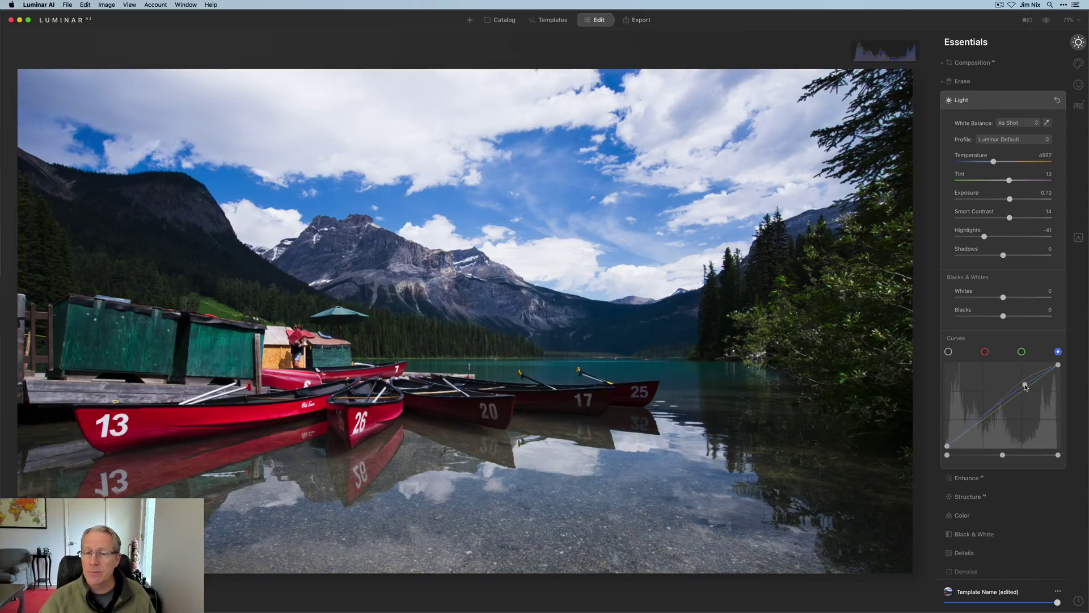
drag(985, 421, 983, 427)
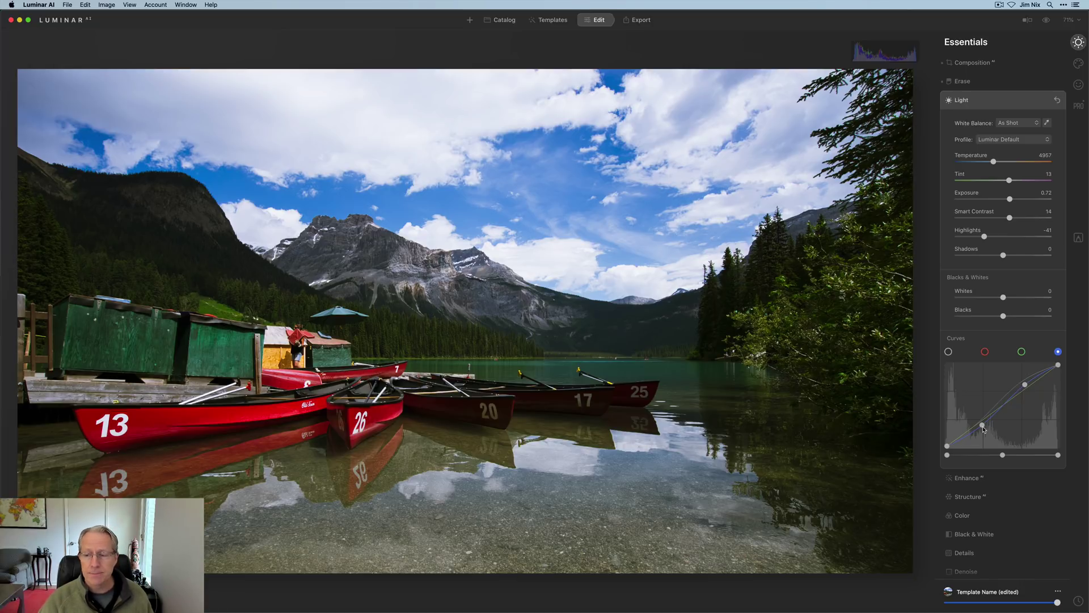
double_click(982, 425)
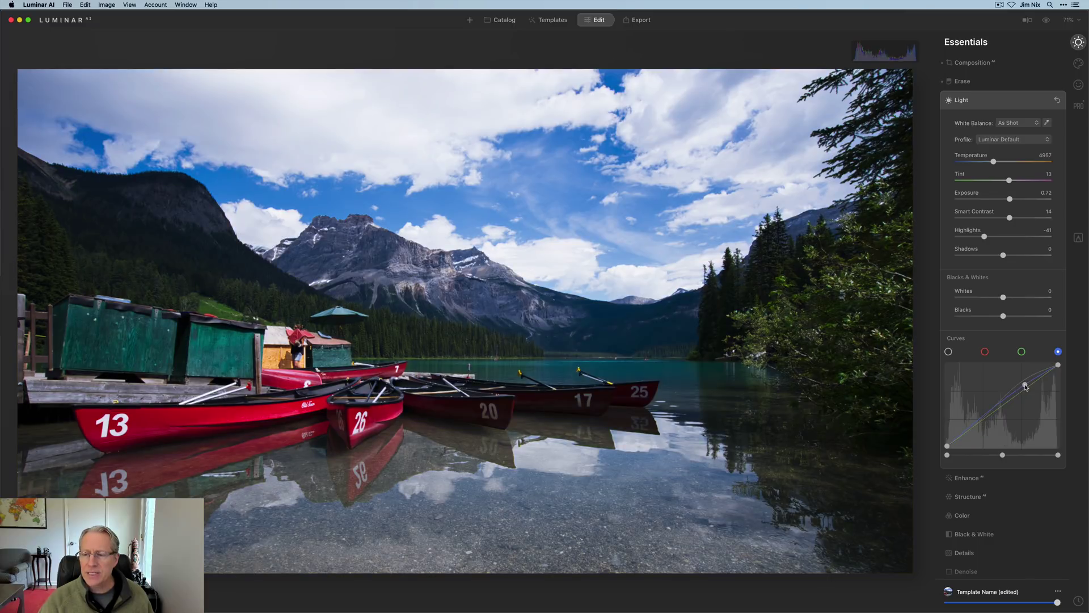
Delete the last upper point so the blue curve is a straight diagonal
double_click(1025, 385)
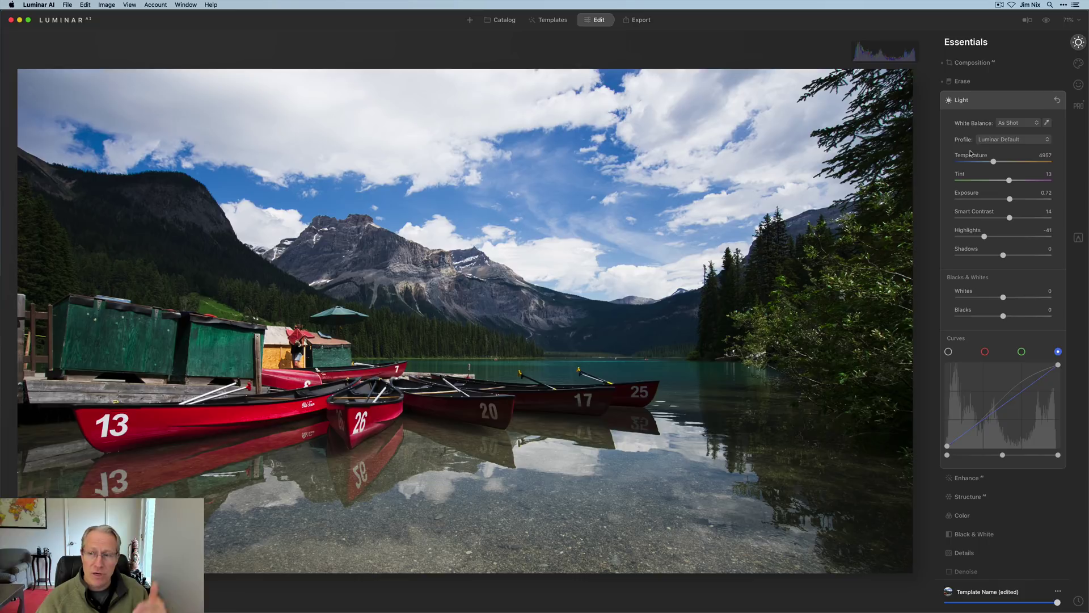
Compare with the original, then add three blue-curve points and lift the upper one slightly
click(1046, 21)
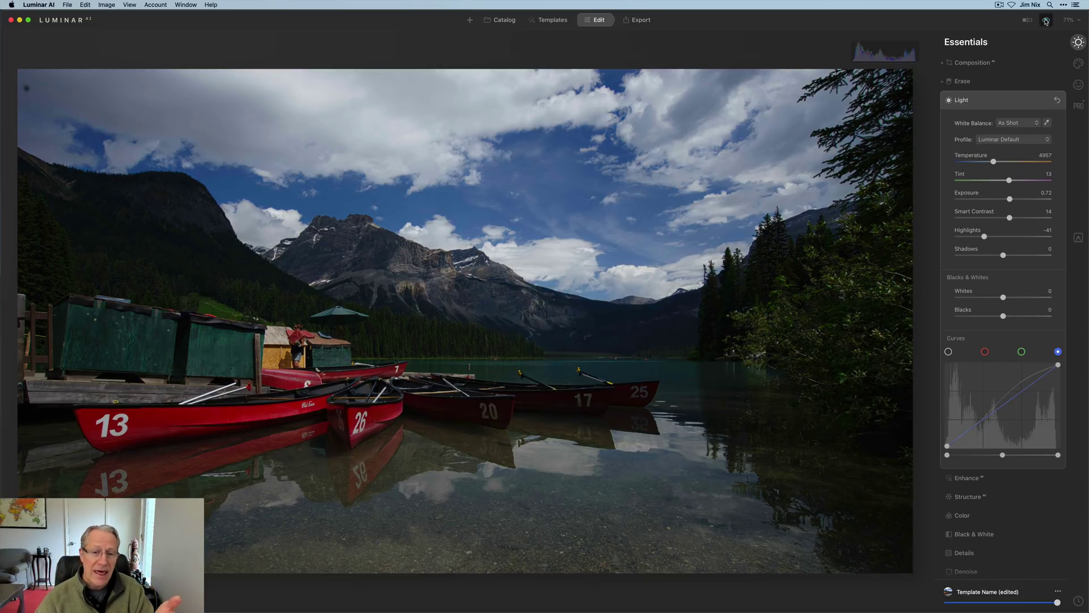
click(1045, 21)
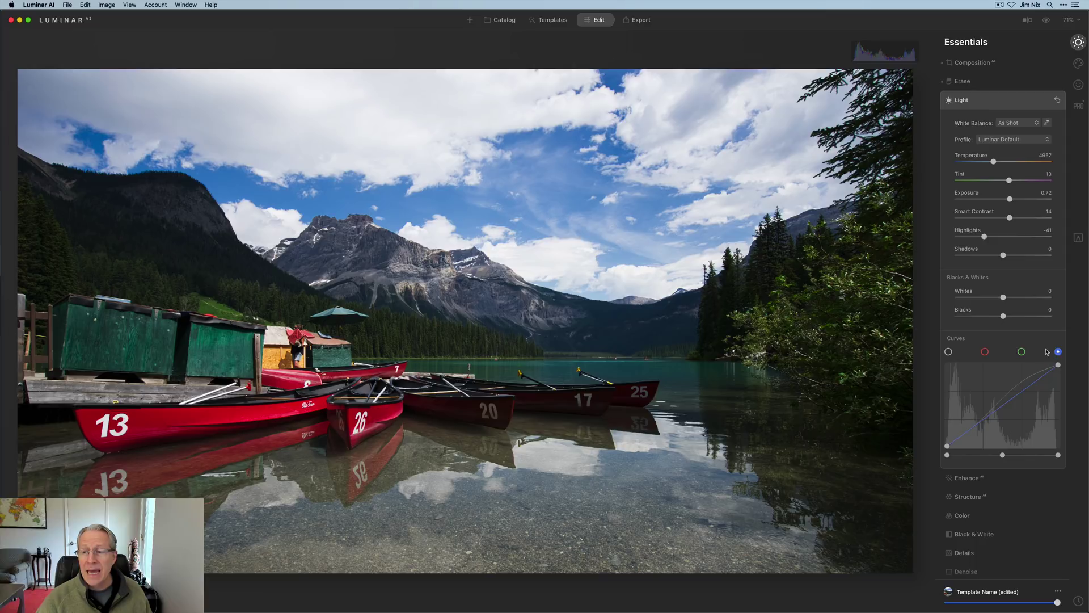
click(1026, 389)
drag(1026, 390, 1024, 388)
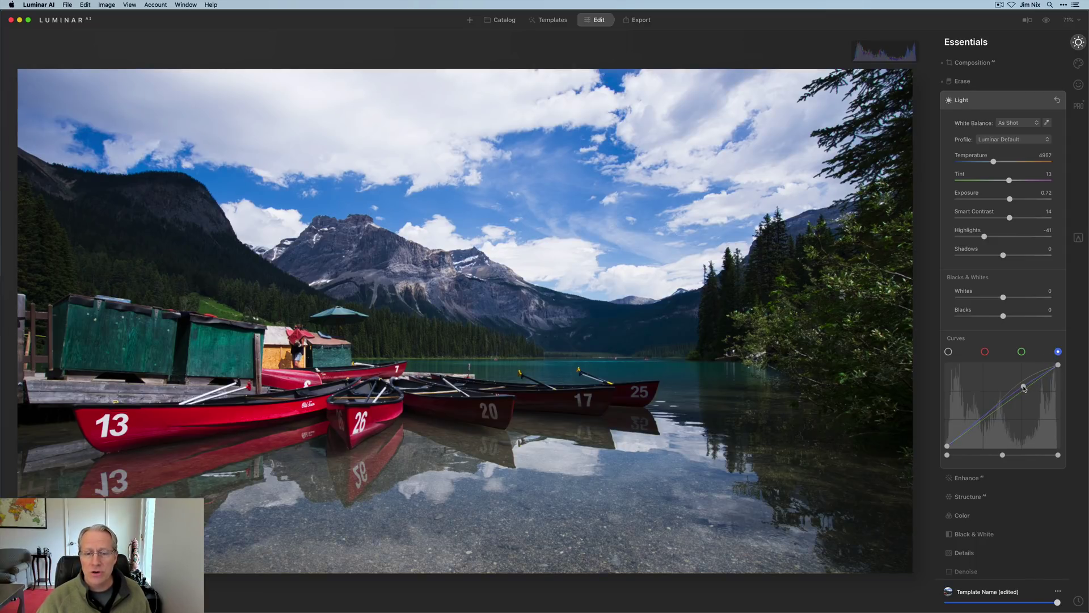
click(965, 435)
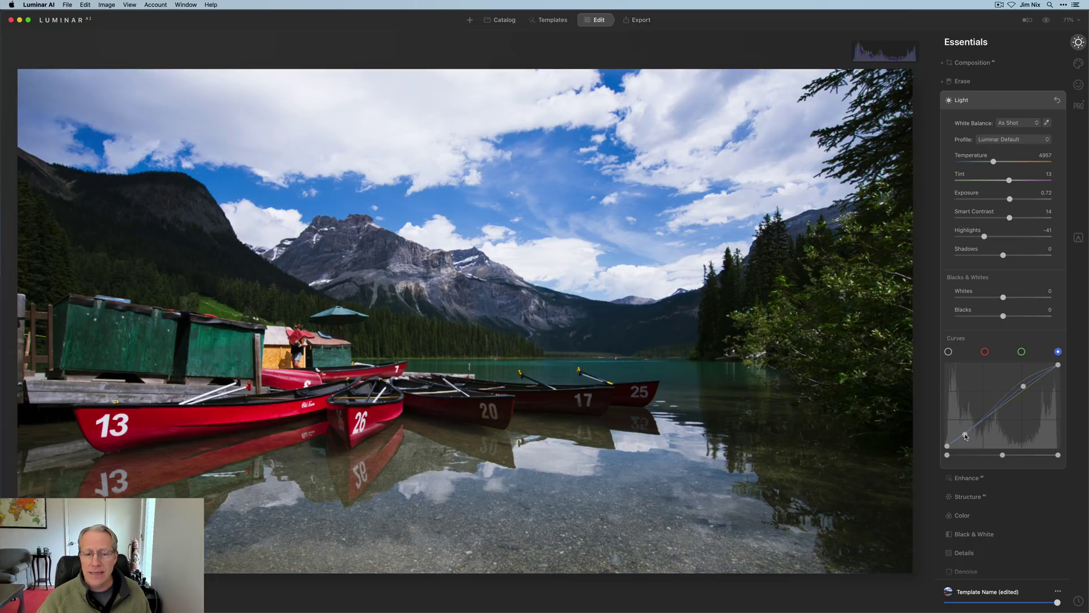
click(986, 422)
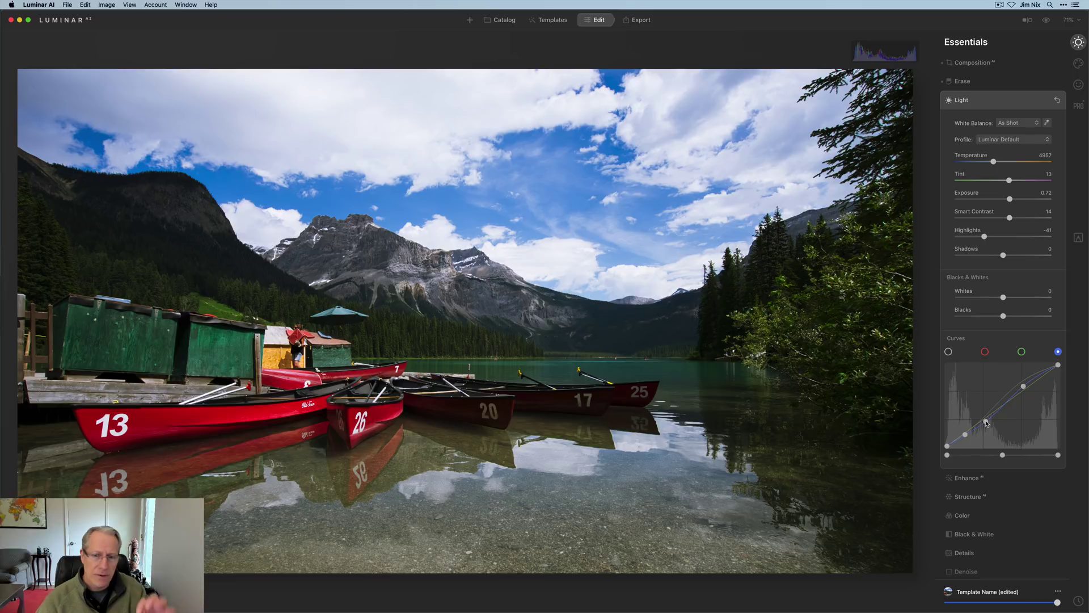
click(1023, 386)
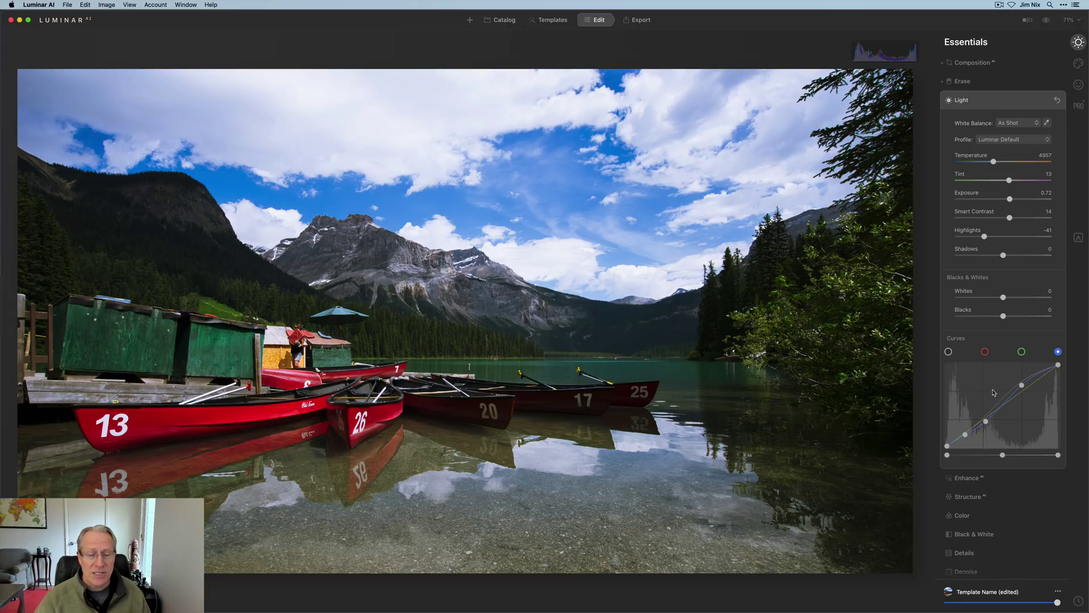
click(1046, 21)
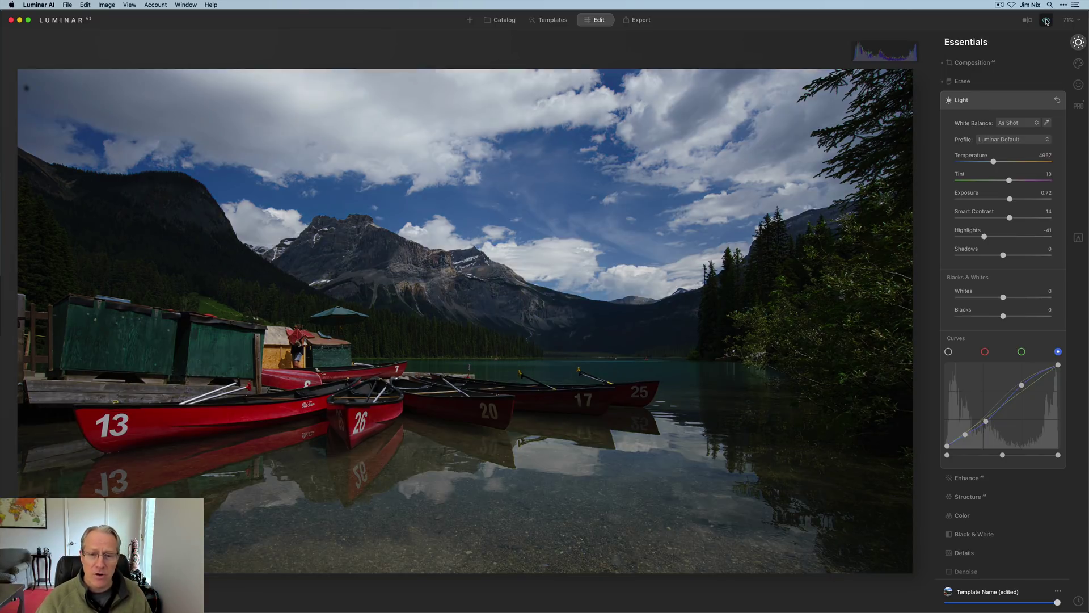
click(1047, 21)
click(1027, 20)
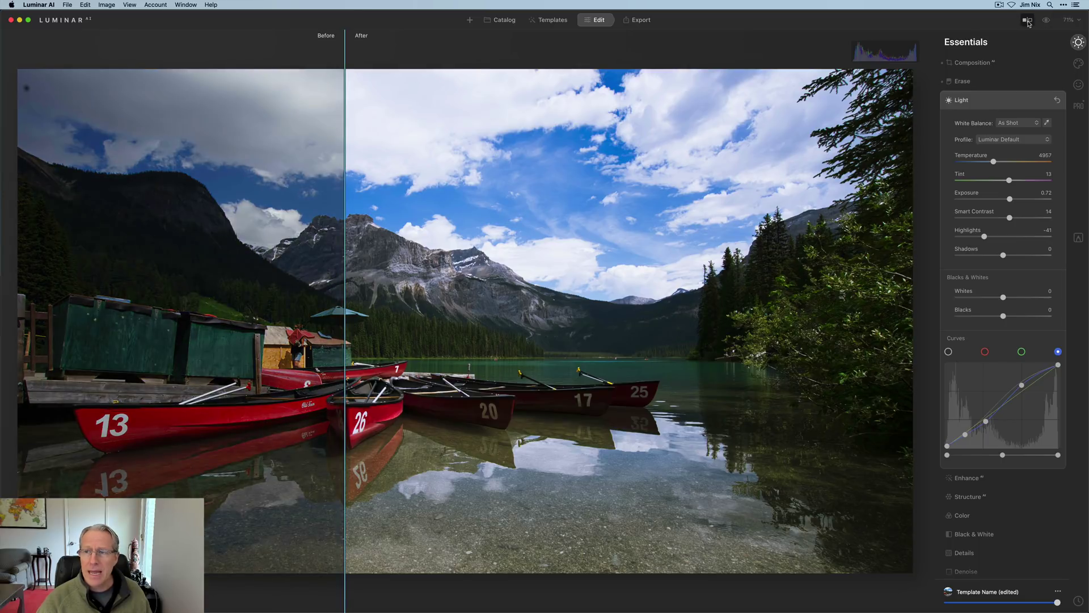
drag(344, 285, 369, 314)
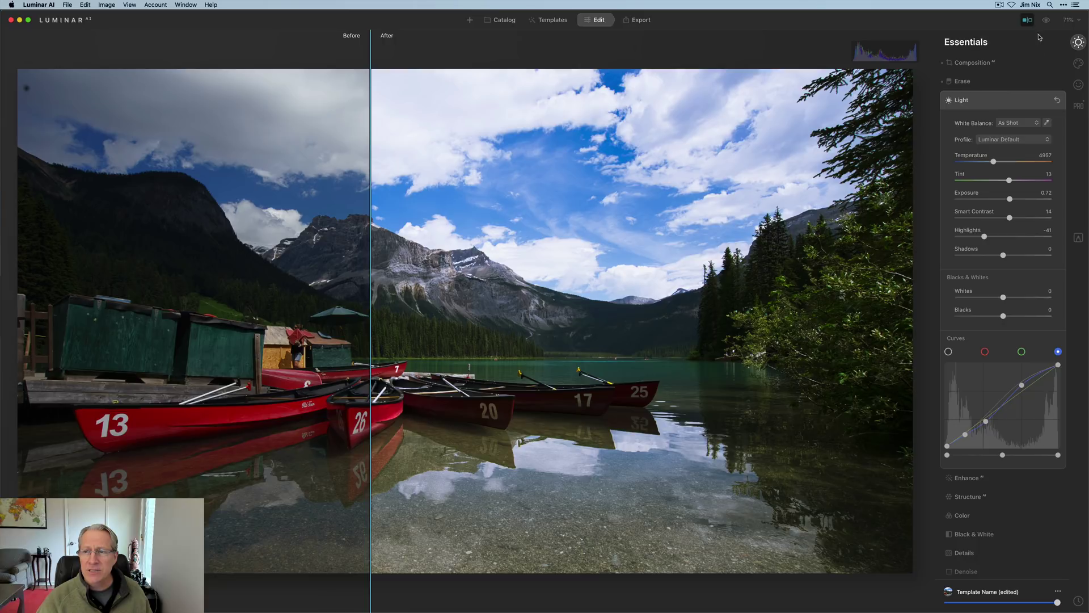
click(1027, 20)
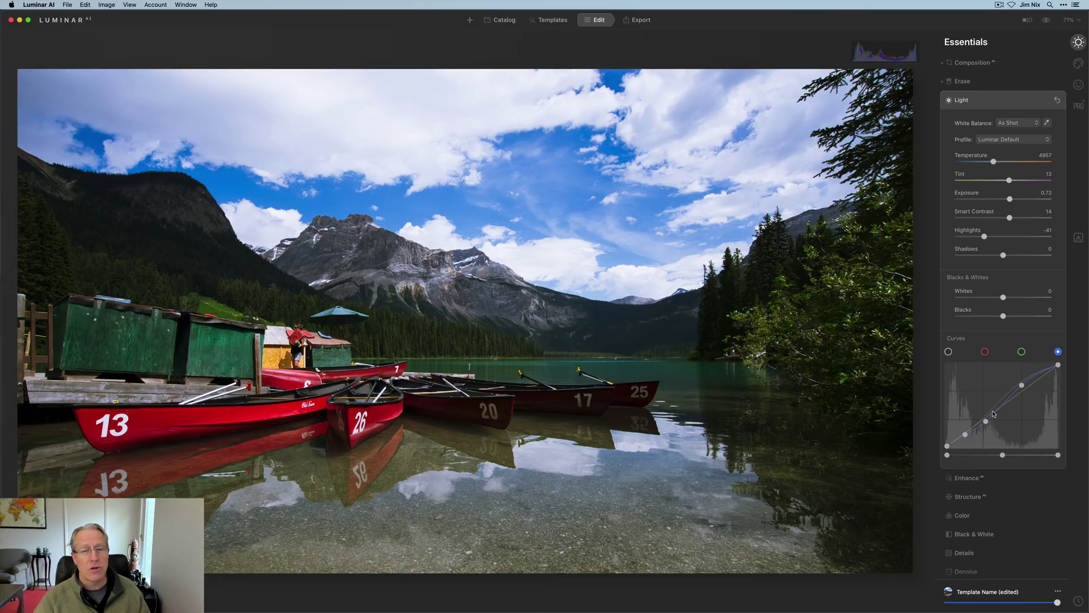
Switch Curves back to the RGB channel and leave the profile on Luminar Default
click(950, 353)
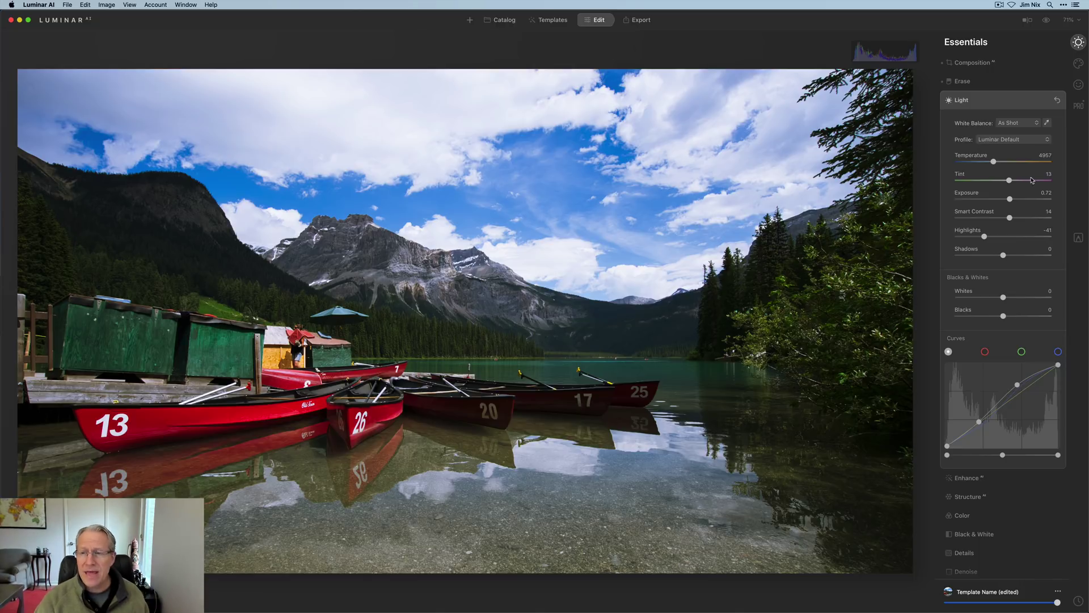
click(1014, 140)
click(1014, 150)
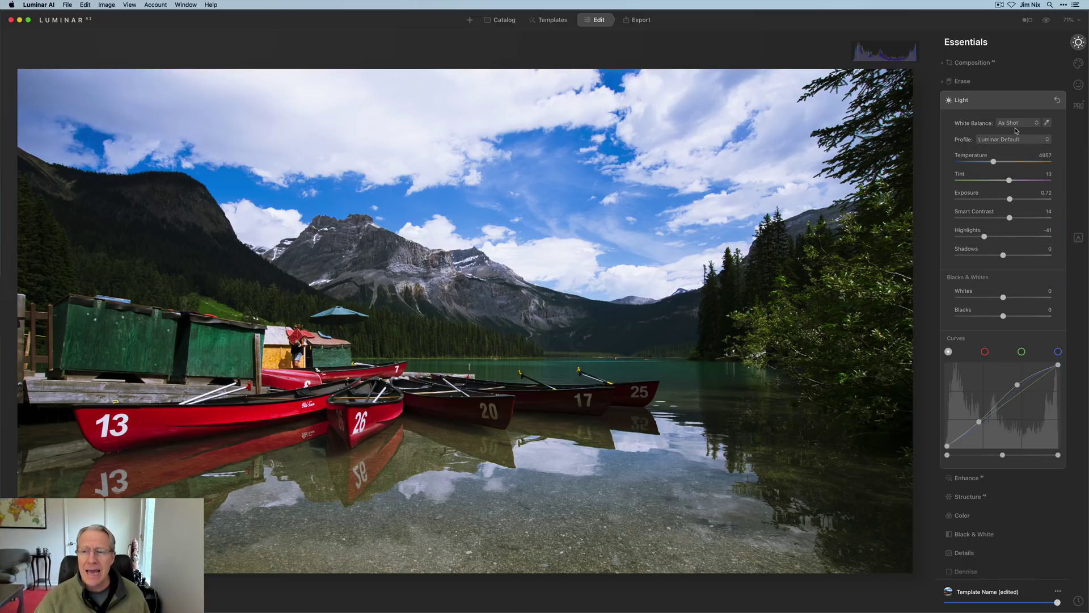